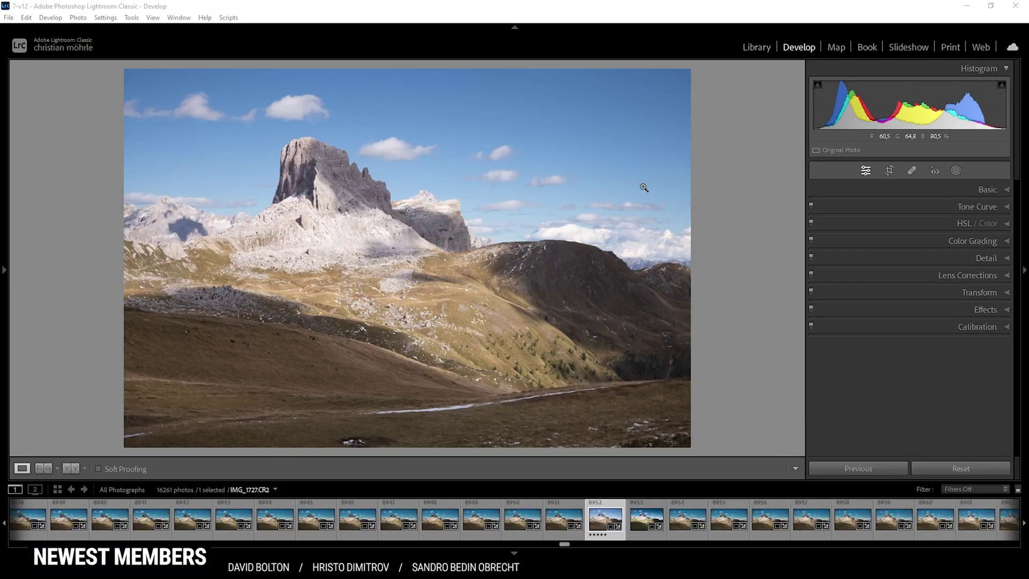
Review and apply the rotated straighten crop on IMG_1727.CR2 in Crop & Straighten.
left_click(889, 171)
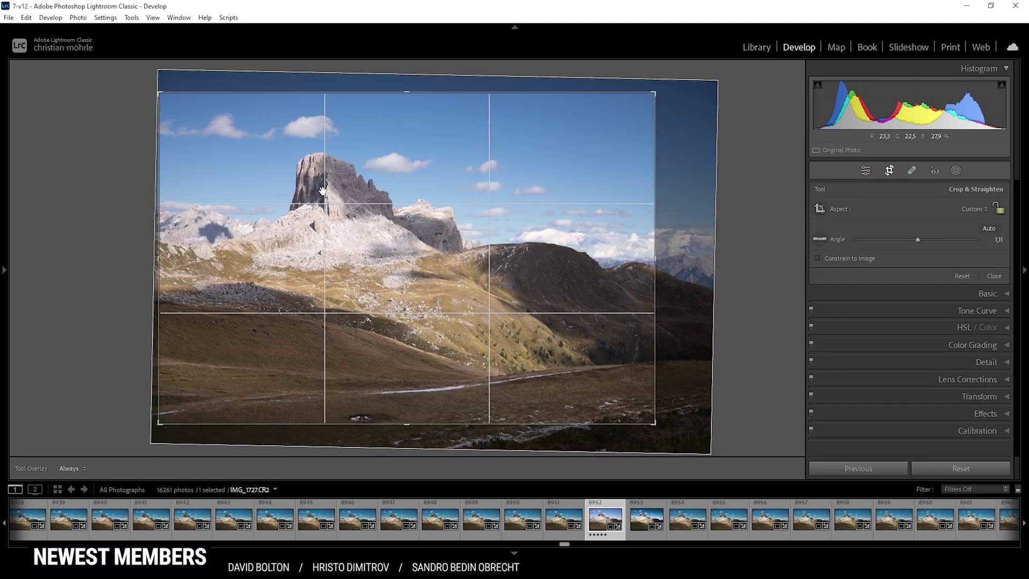
left_click(892, 169)
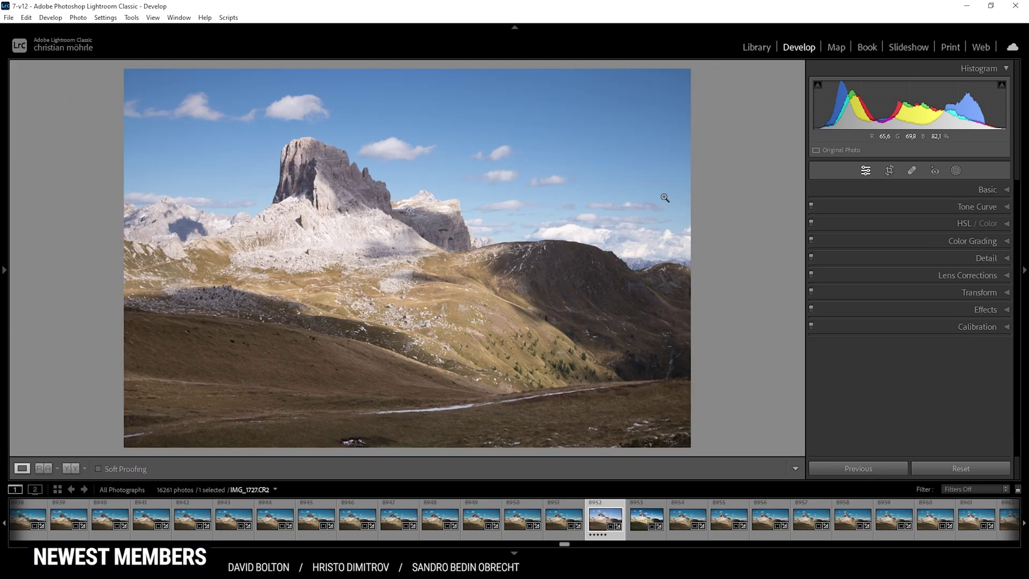
In the Basic panel, switch the profile from Adobe Color to Adobe Standard.
left_click(1000, 191)
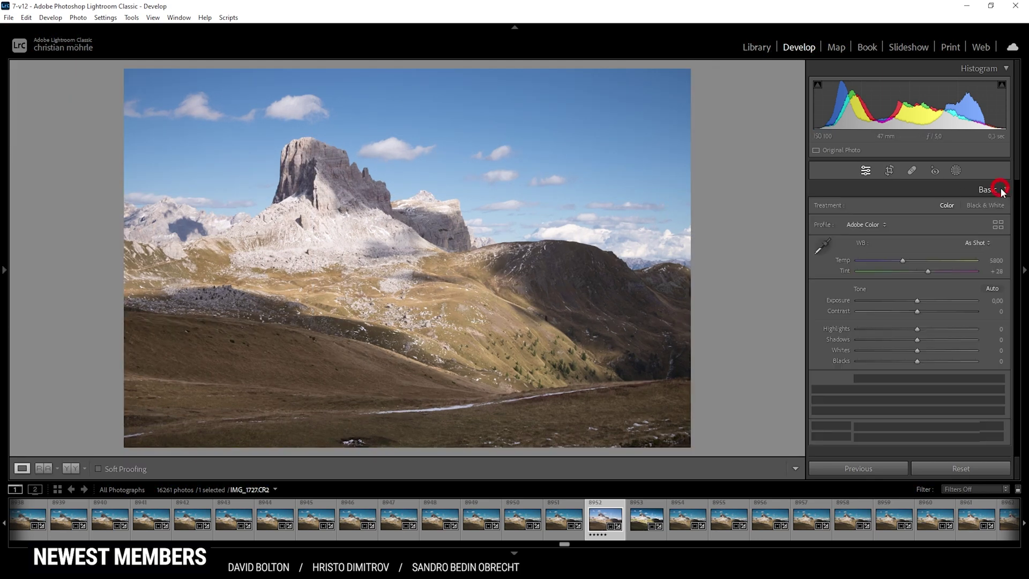
left_click(862, 224)
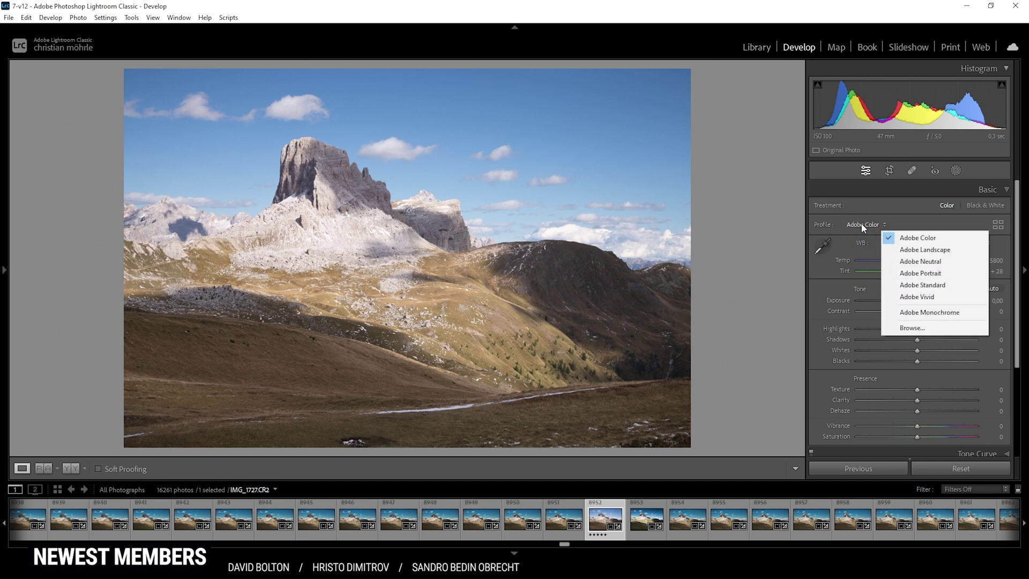
left_click(910, 290)
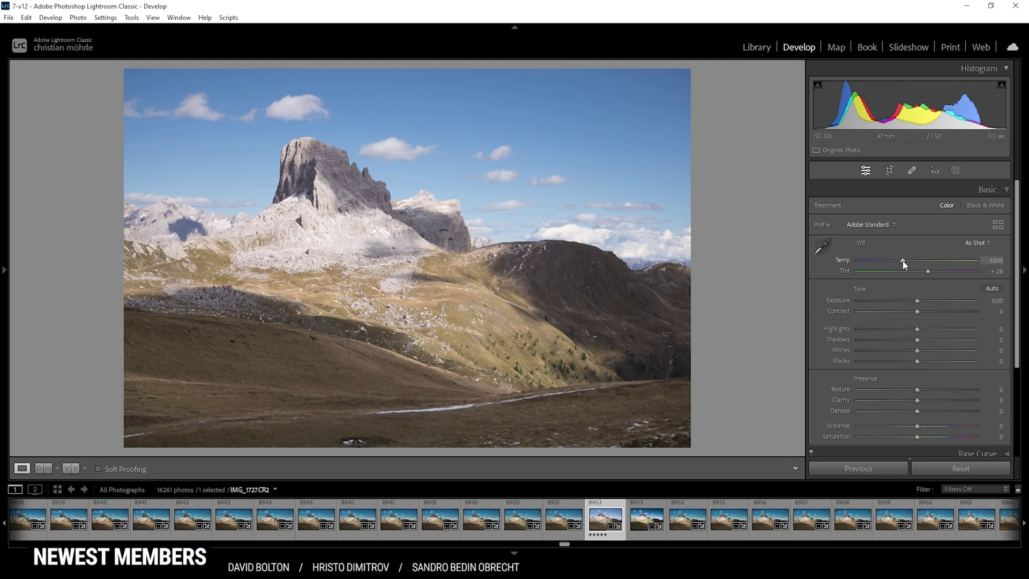
Set the white balance to Temp 5620 and Tint +20.
left_click_drag(903, 261, 900, 261)
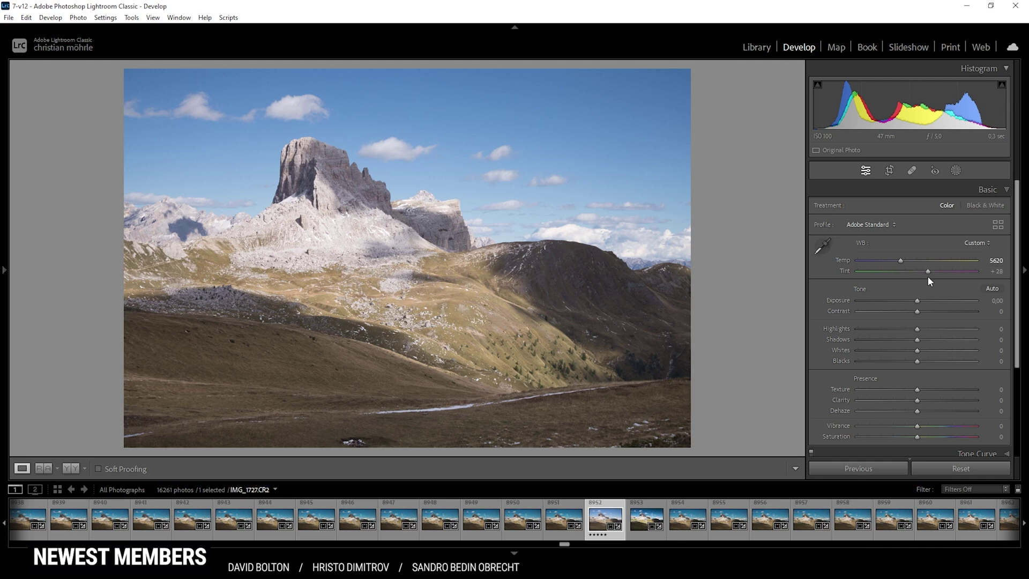
left_click_drag(928, 275, 925, 271)
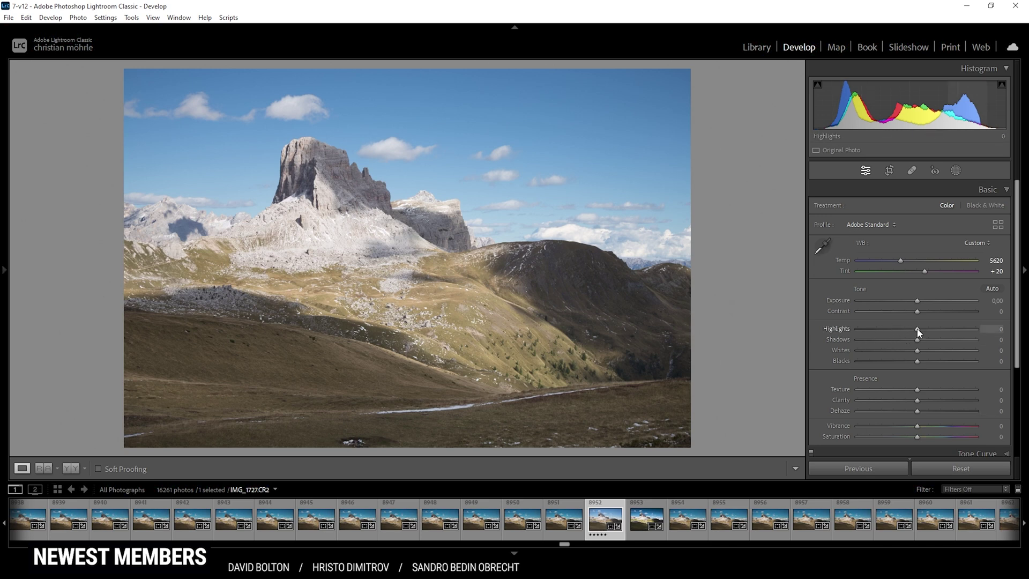
Set Highlights −51, Shadows −100, Whites +40 and Blacks +17, then compare before/after side by side.
left_click_drag(919, 332, 886, 331)
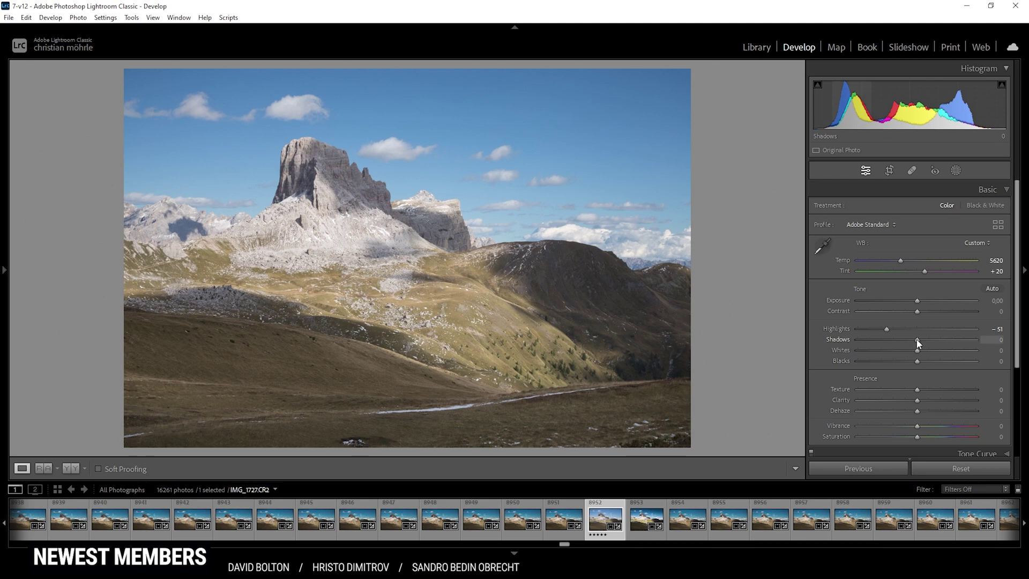
left_click_drag(918, 343, 819, 333)
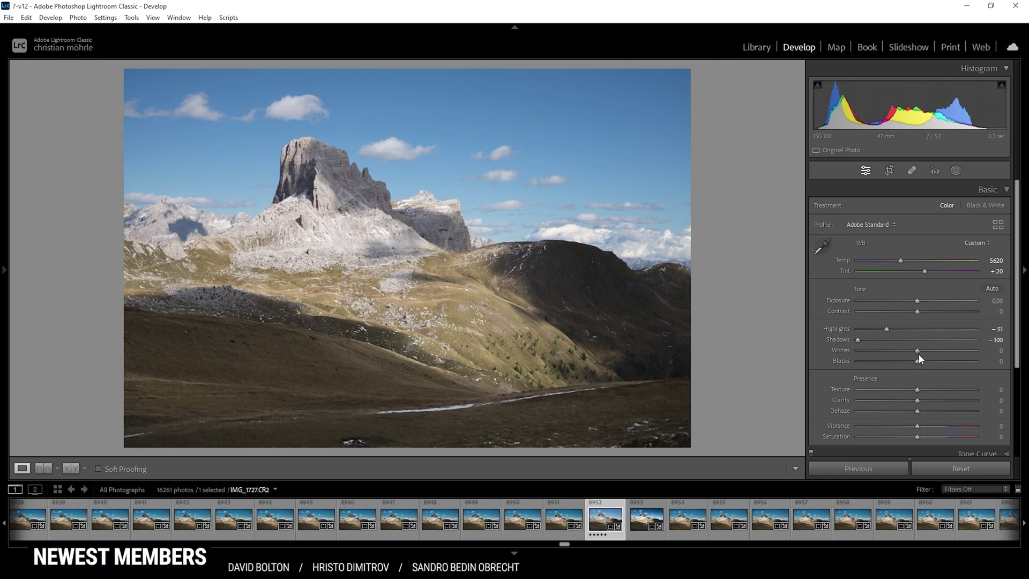
left_click_drag(918, 352, 943, 357)
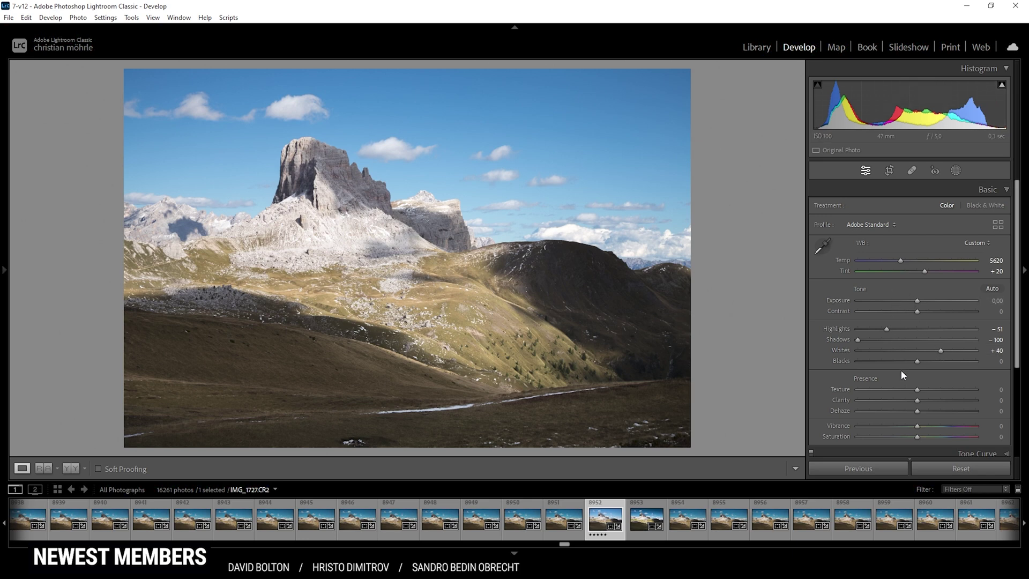
left_click_drag(916, 360, 927, 360)
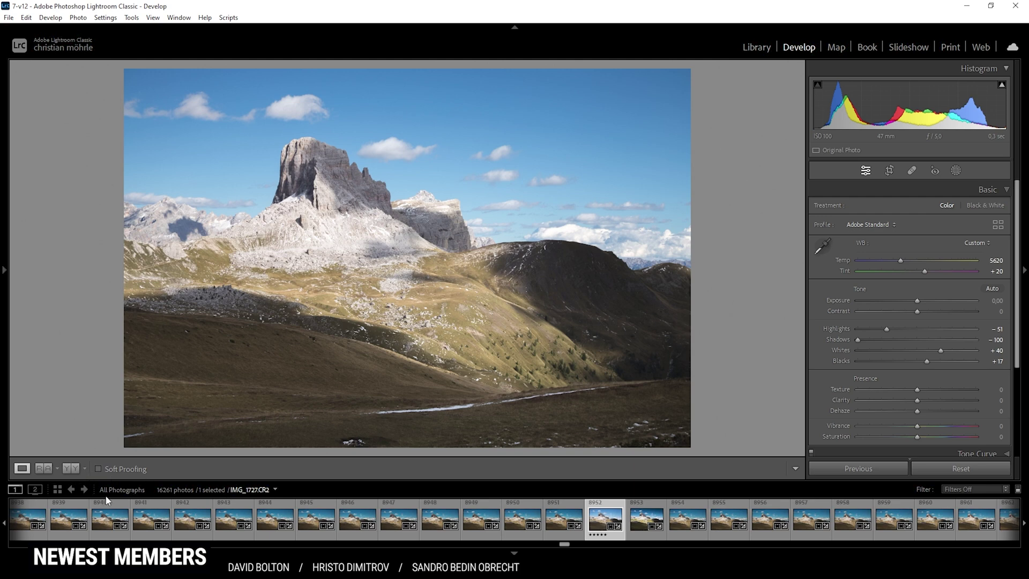
left_click(72, 470)
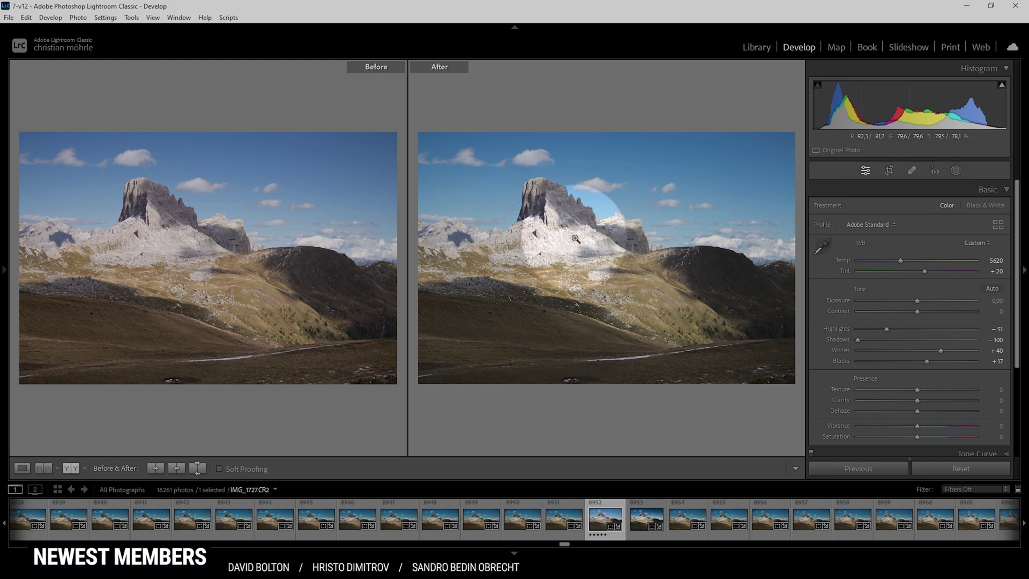
Leave the before/after comparison and return to the single Loupe view of the edited photo.
key("y")
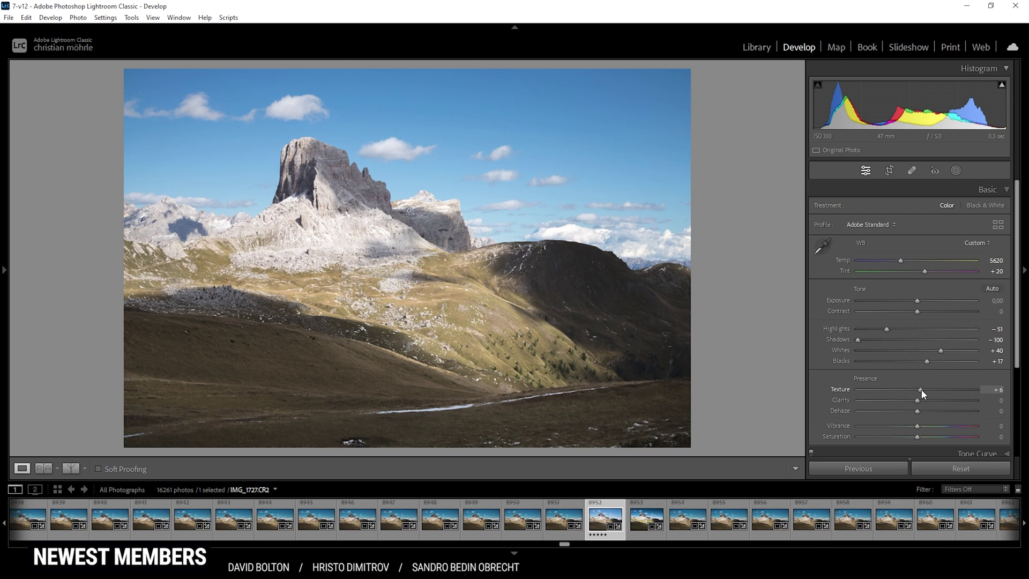
In Presence, raise Vibrance to +10 and Saturation to +6, keeping Texture at +5.
scroll(921, 389, "down", 1)
left_click_drag(920, 430, 923, 429)
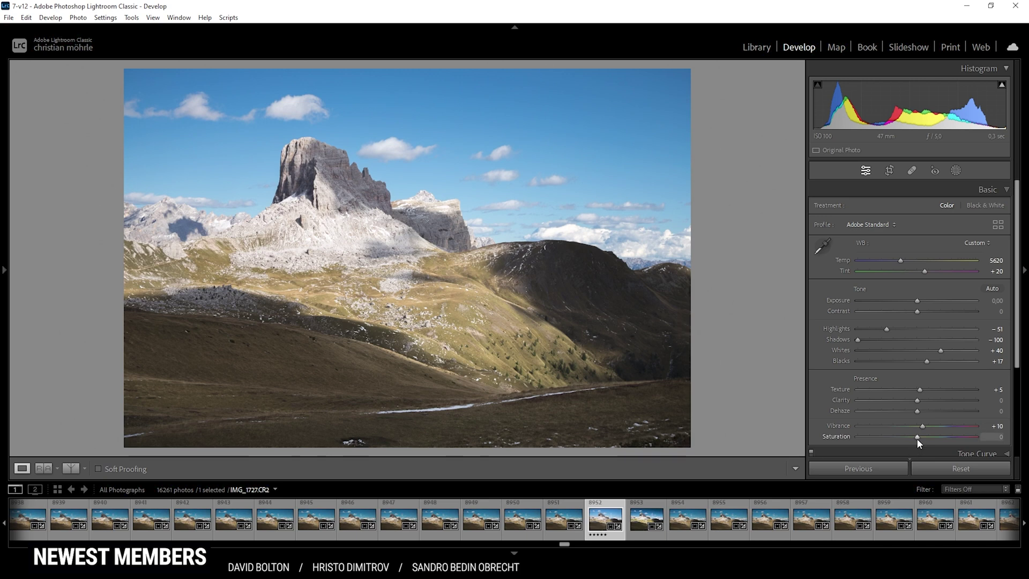
left_click_drag(918, 438, 918, 439)
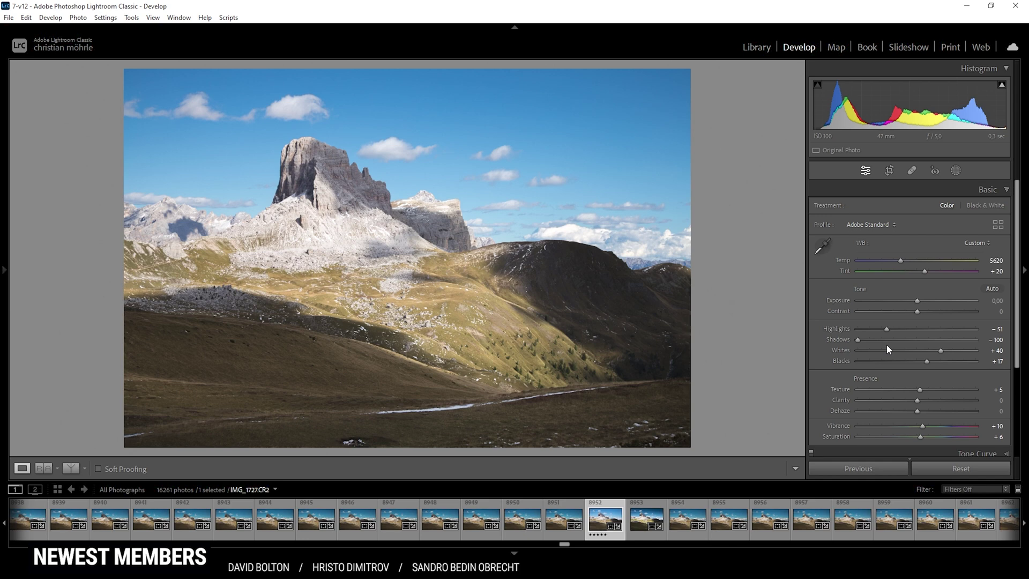
left_click(957, 172)
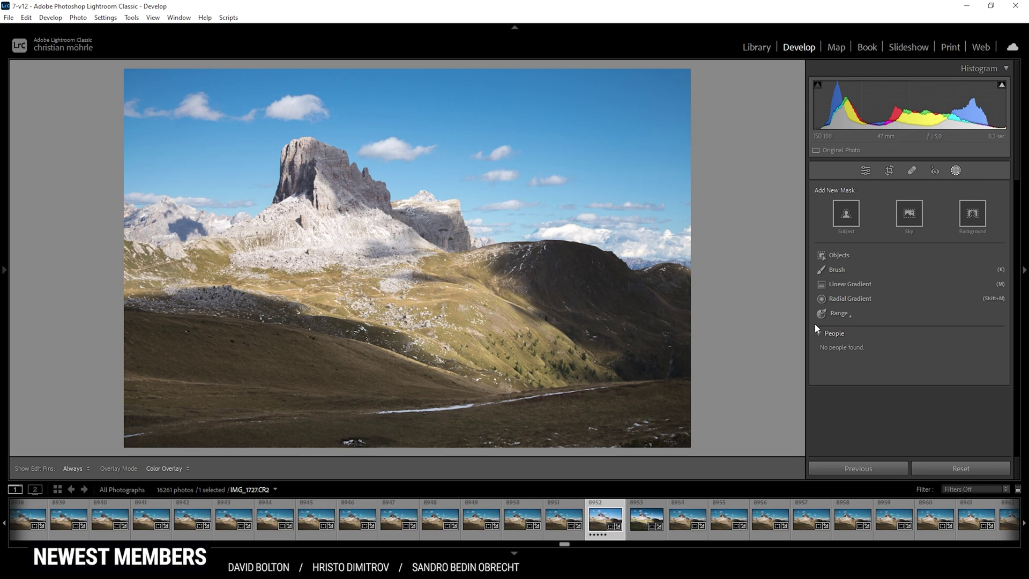
Create a Color Range mask sampled from four points across the blue sky.
left_click(846, 315)
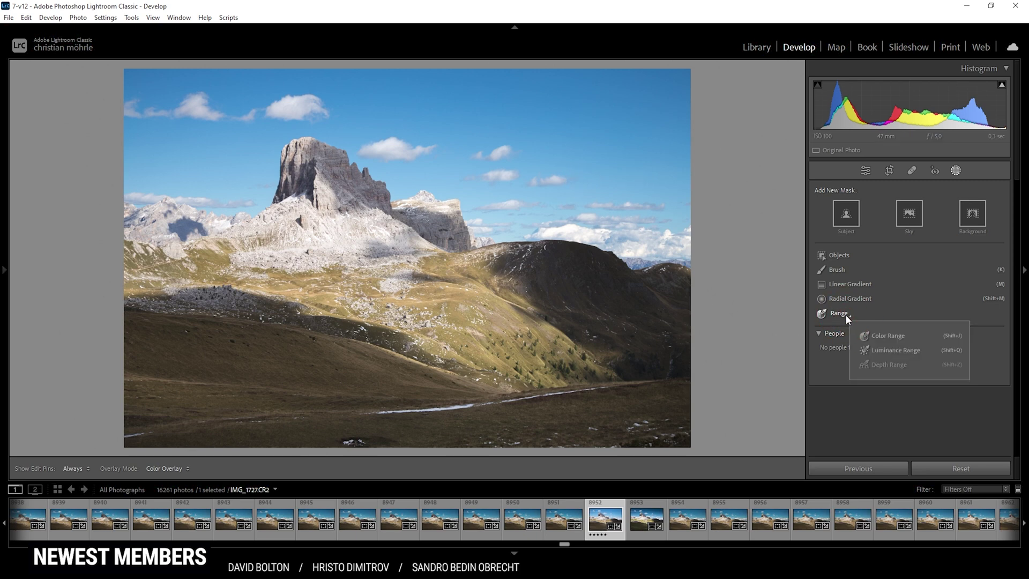
left_click(890, 335)
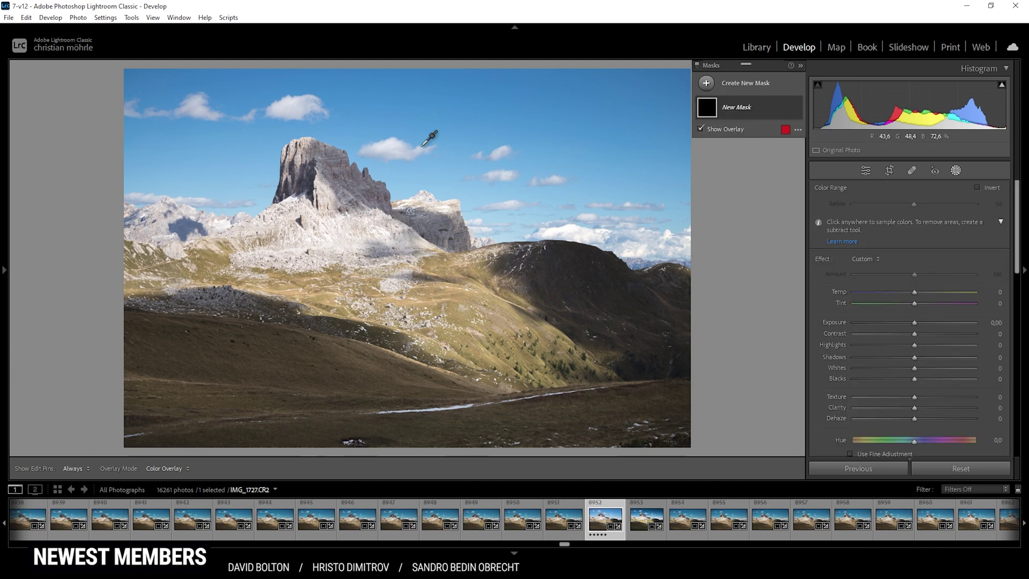
left_click(382, 104)
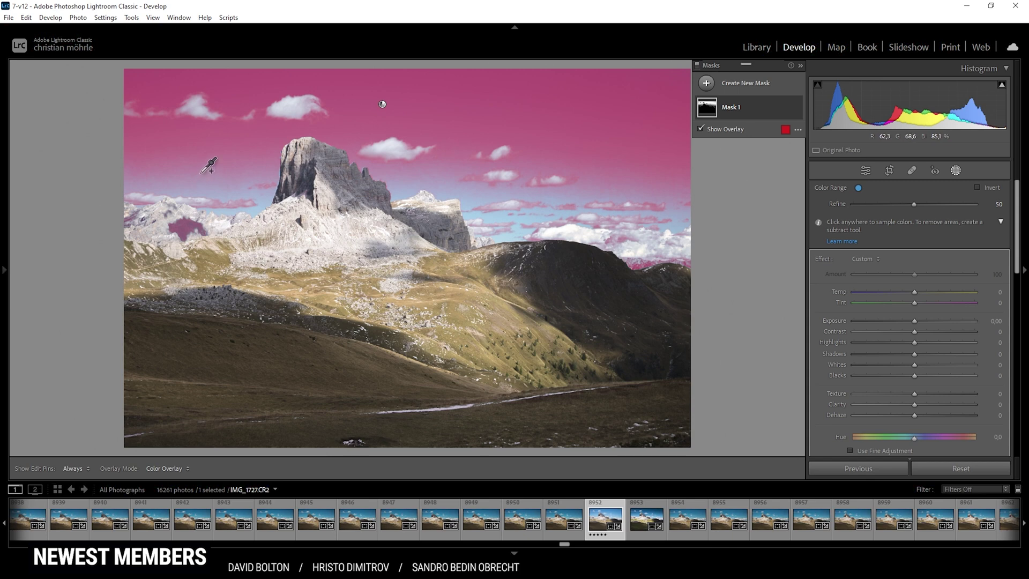
left_click(203, 170, "shift")
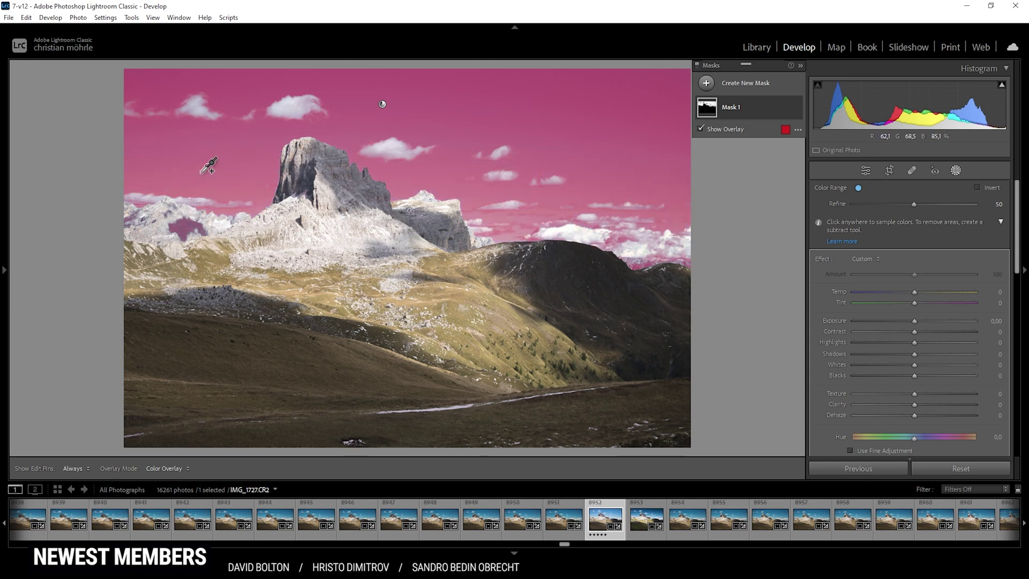
left_click(631, 148, "shift")
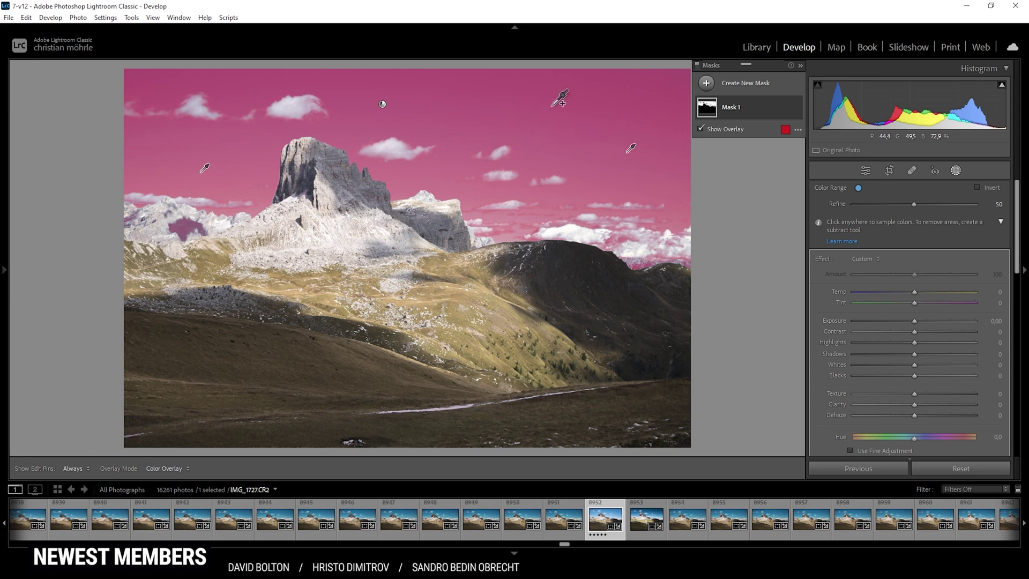
left_click(574, 100, "shift")
Subtract a Linear Gradient from Mask 1, laid across the mountain peaks.
left_click(744, 105)
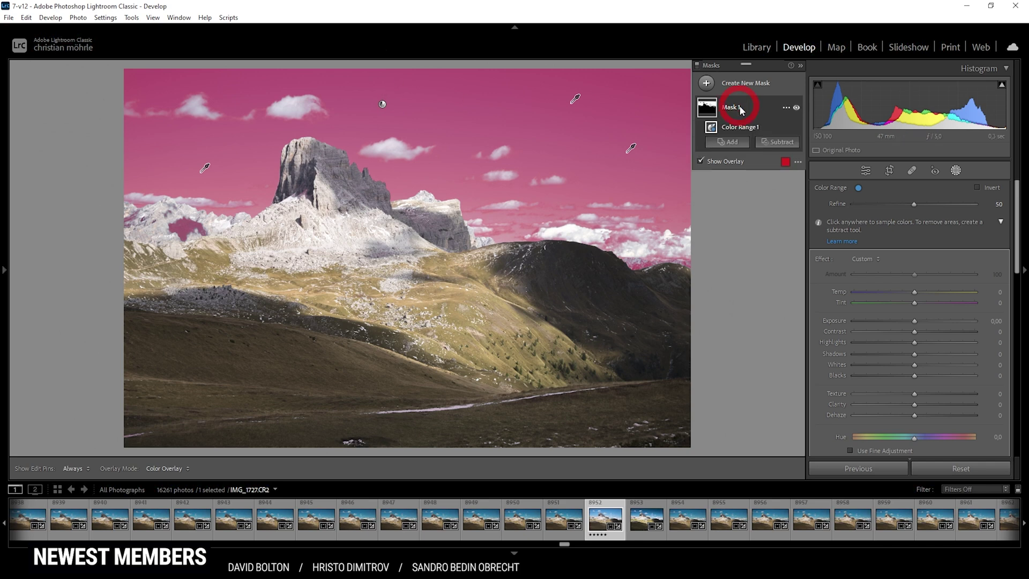
left_click(775, 141)
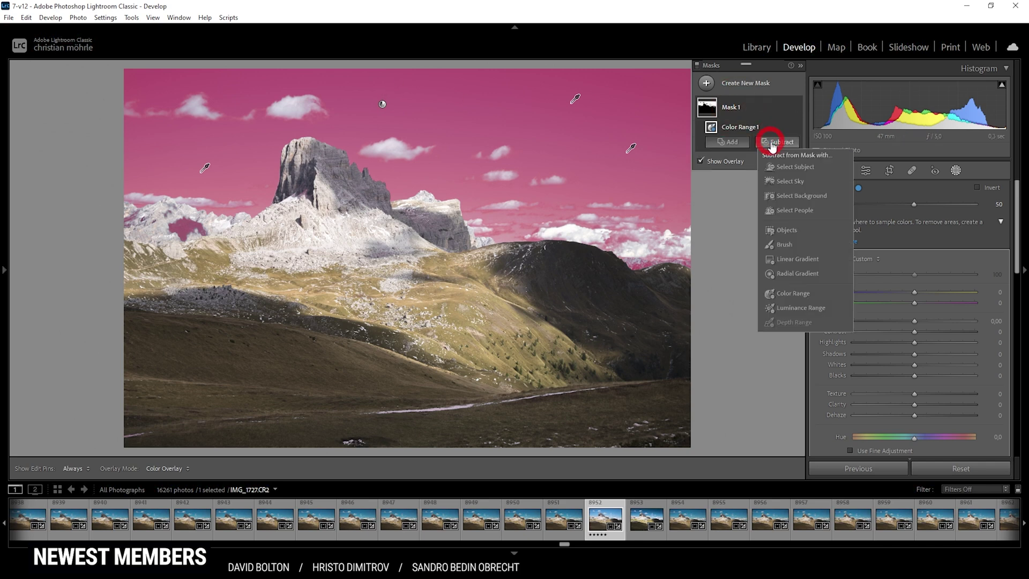
left_click(797, 263)
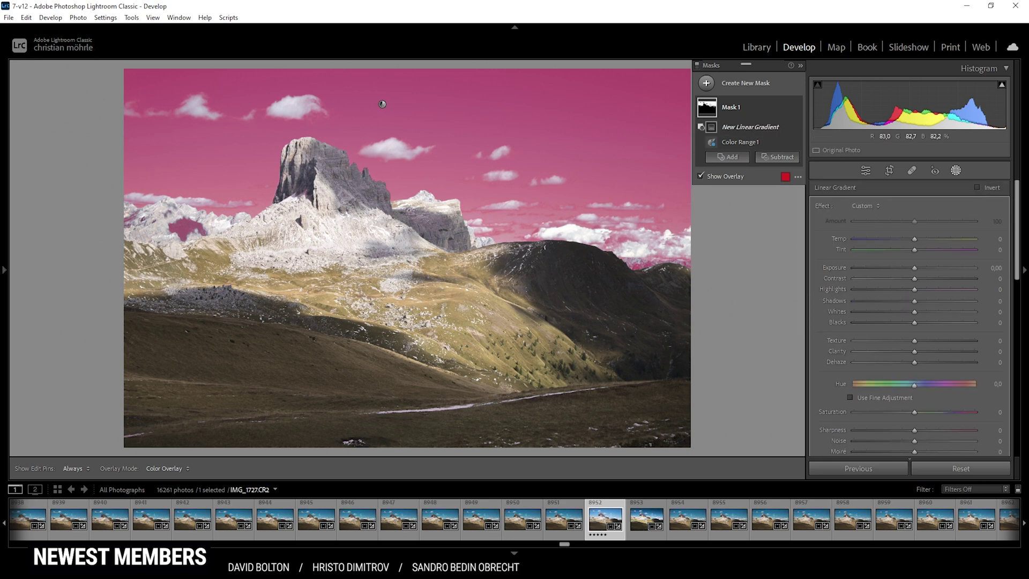
left_click_drag(423, 249, 434, 66)
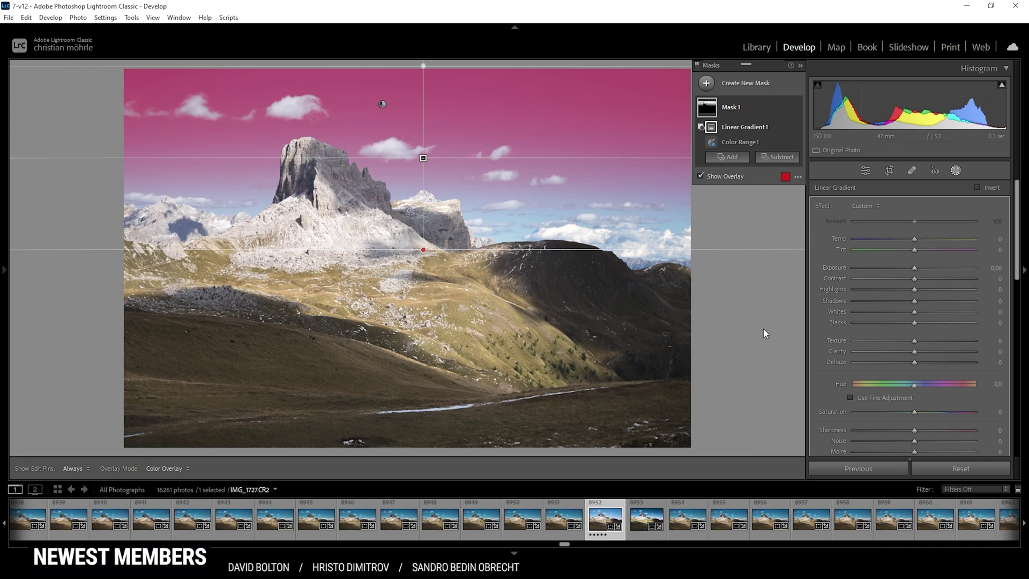
Darken the masked sky to Exposure −1.10, lower the gradient, and check the before view.
left_click_drag(914, 268, 895, 269)
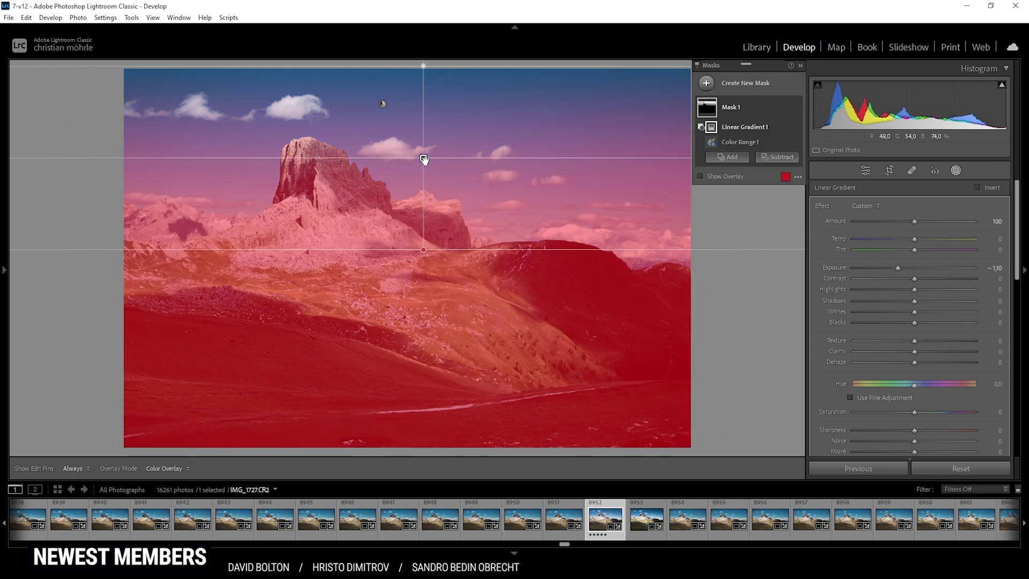
left_click_drag(424, 159, 426, 173)
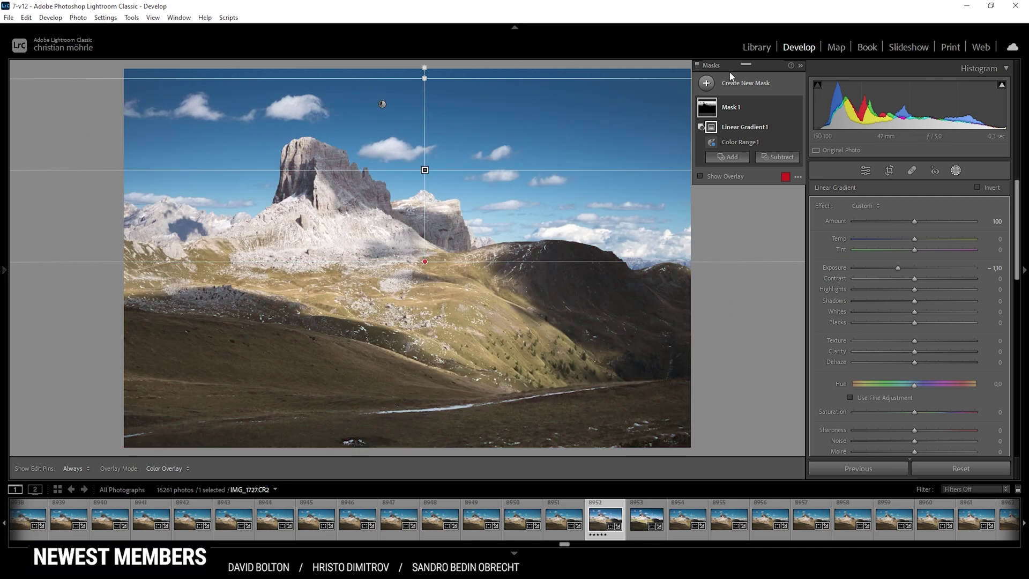
left_click(698, 67)
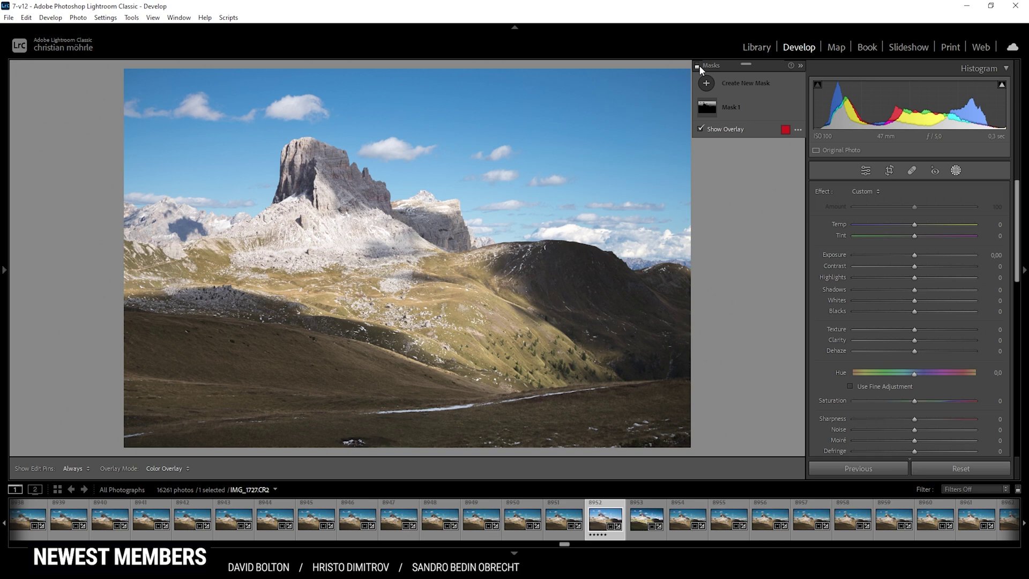
left_click(700, 65)
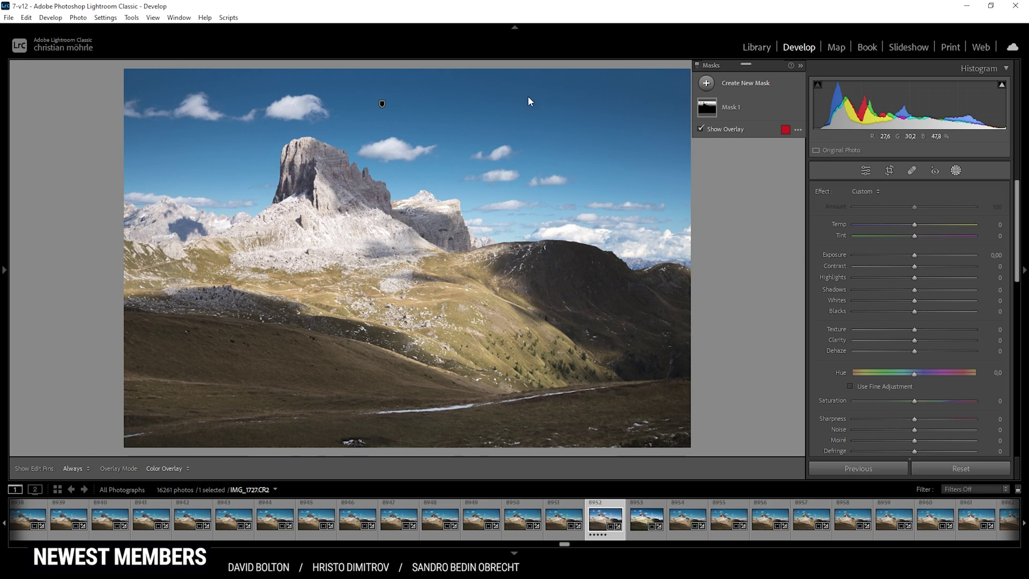
Add a new Linear Gradient mask down from the sky's top edge at Exposure −0.74.
left_click(707, 83)
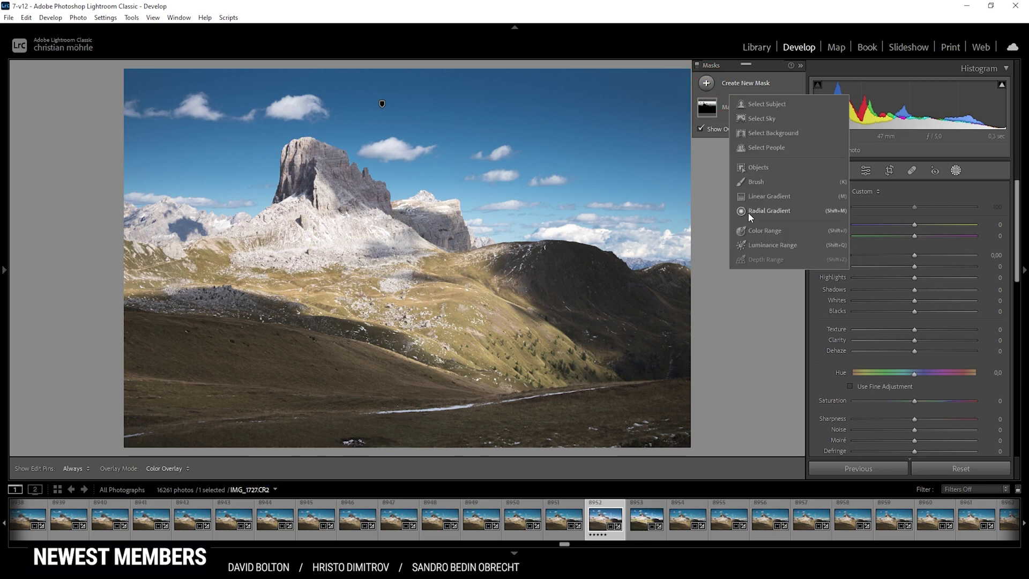
left_click(769, 198)
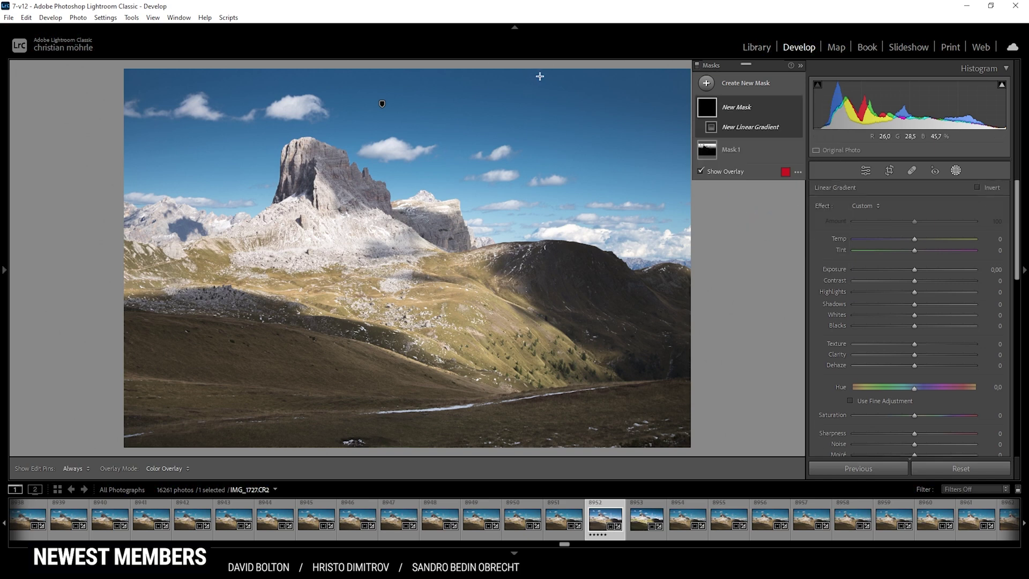
left_click_drag(540, 70, 520, 184)
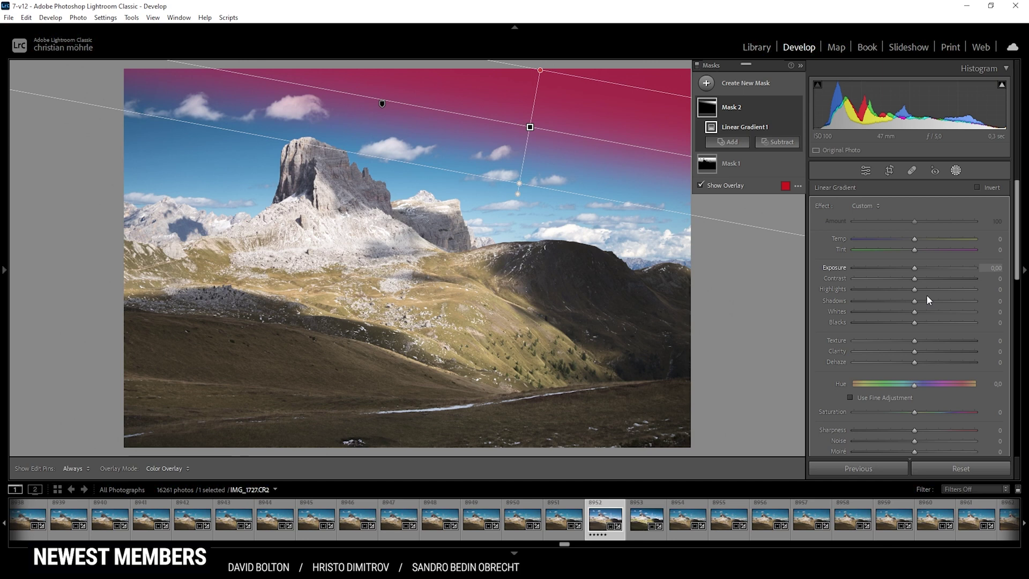
left_click_drag(916, 266, 904, 268)
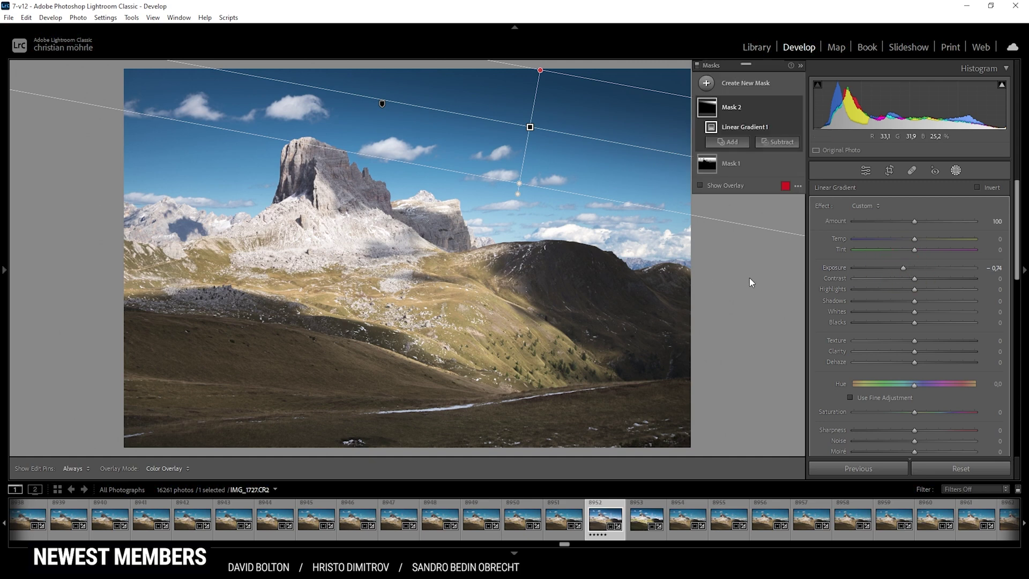
left_click(956, 170)
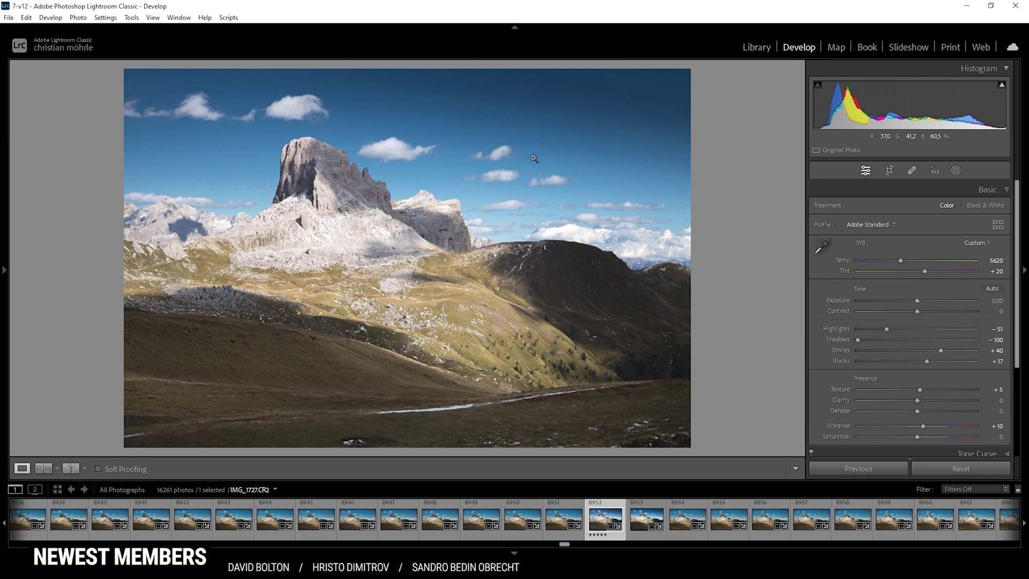
Draw a new Linear Gradient mask up over the lower foreground with a widened transition.
left_click(956, 169)
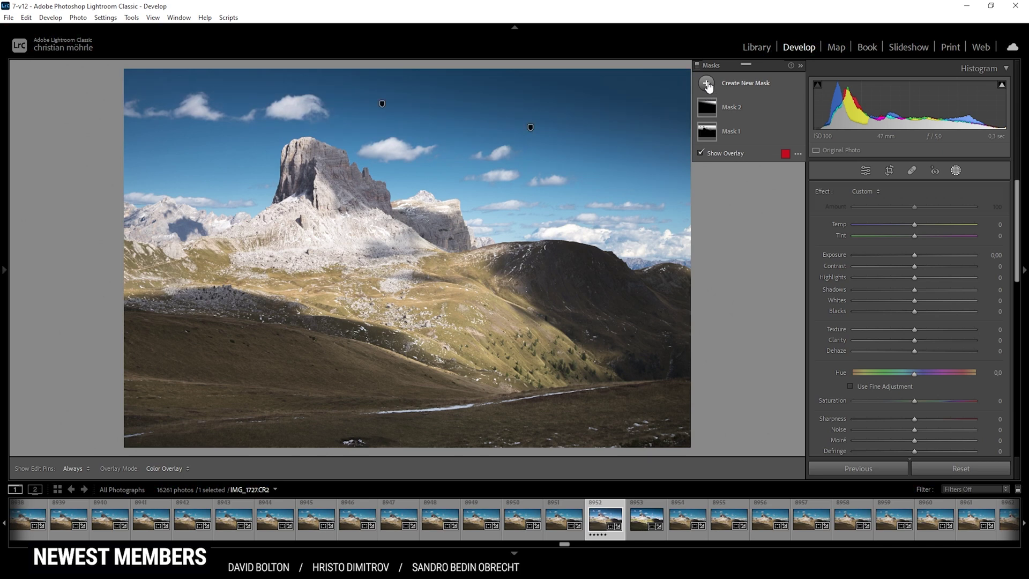
left_click(764, 160)
left_click(772, 196)
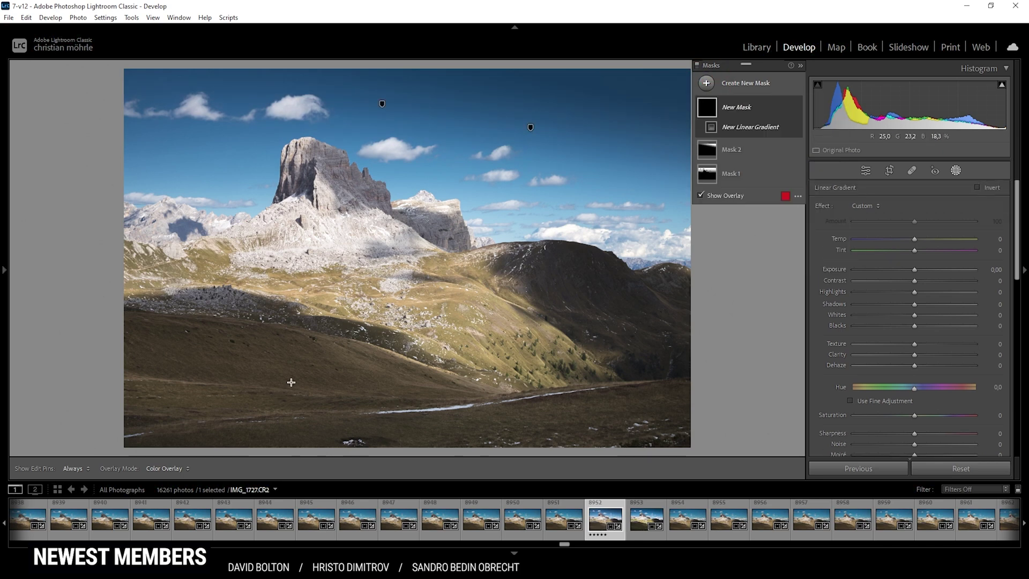
left_click_drag(402, 391, 414, 330)
left_click_drag(394, 396, 394, 426)
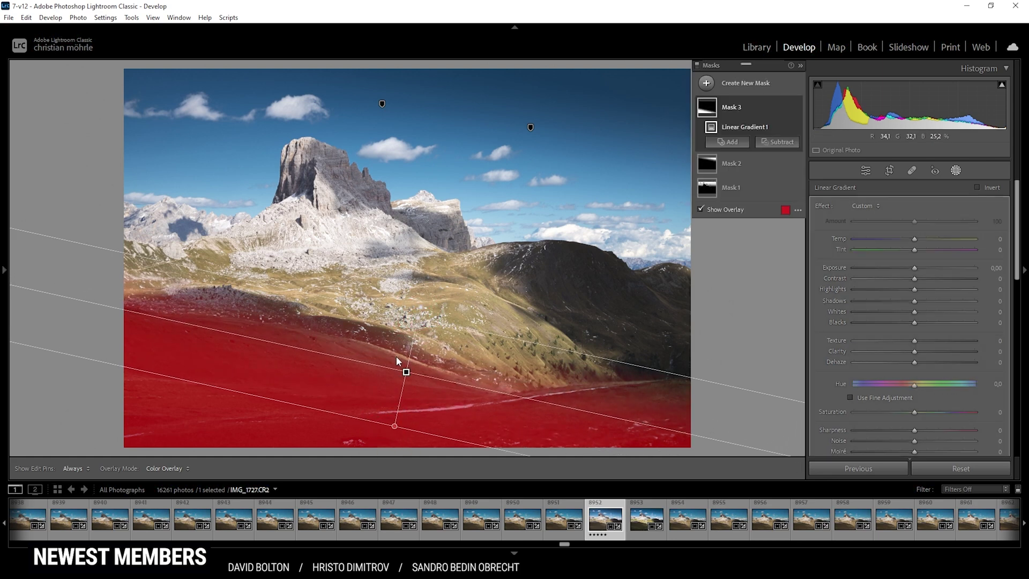
Reset the foreground mask's Exposure to 0.00 and pull its Whites down to −100.
left_click_drag(913, 267, 893, 264)
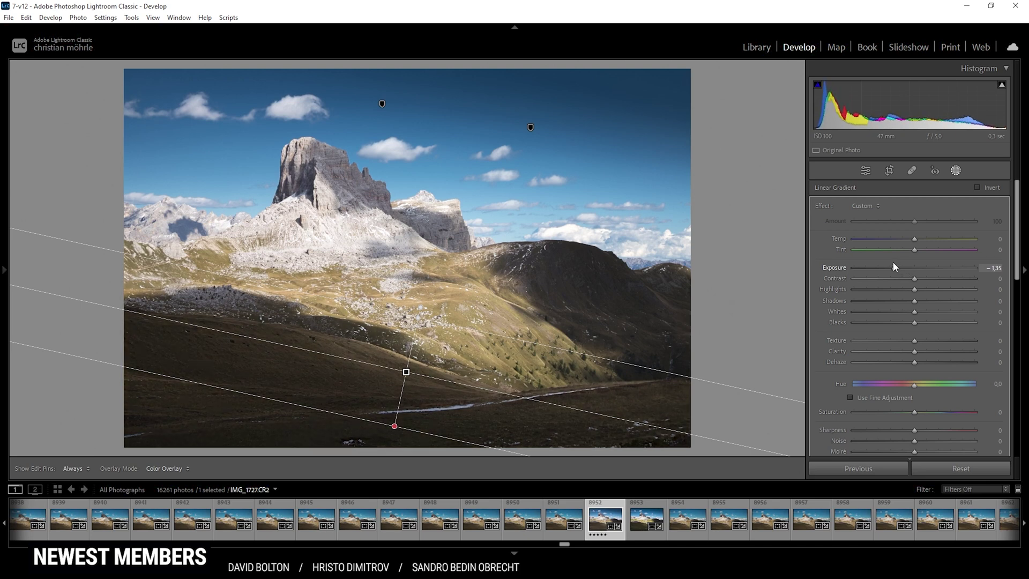
double_click(893, 263)
left_click_drag(916, 311, 778, 303)
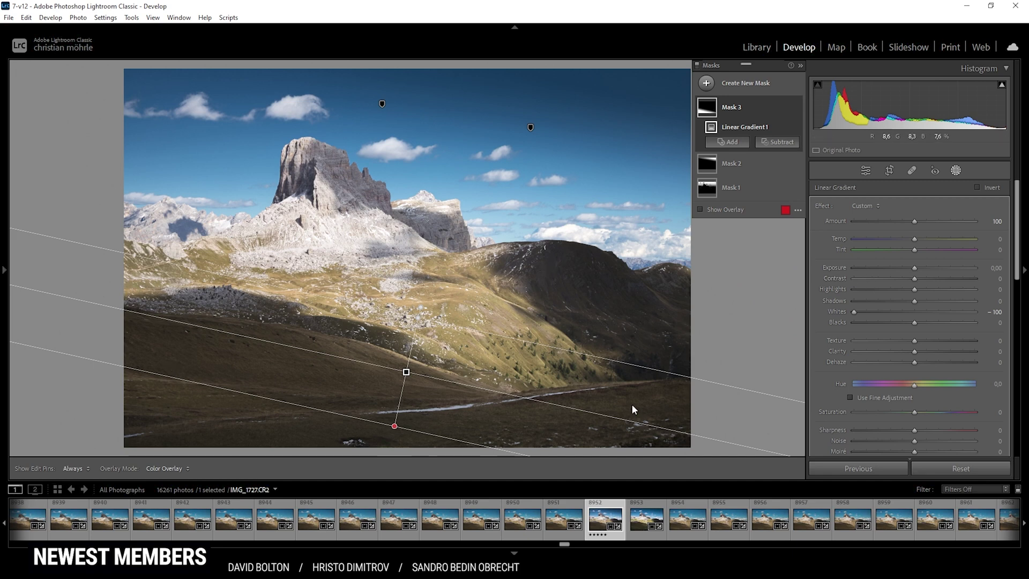
left_click(706, 83)
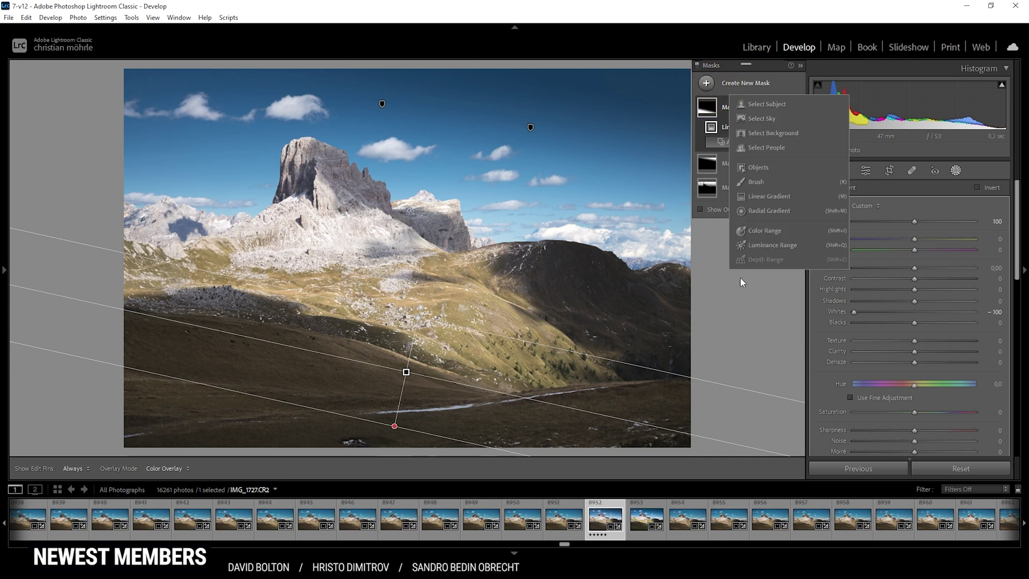
Add a Color Range mask sampled on the grassy slope and set its Exposure to −0.46.
left_click(774, 230)
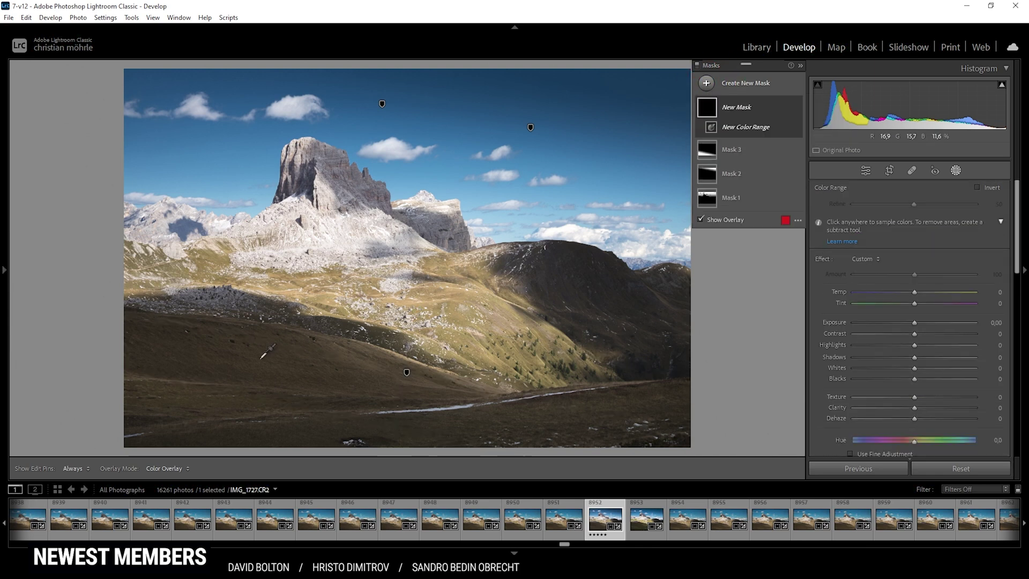
left_click(244, 372)
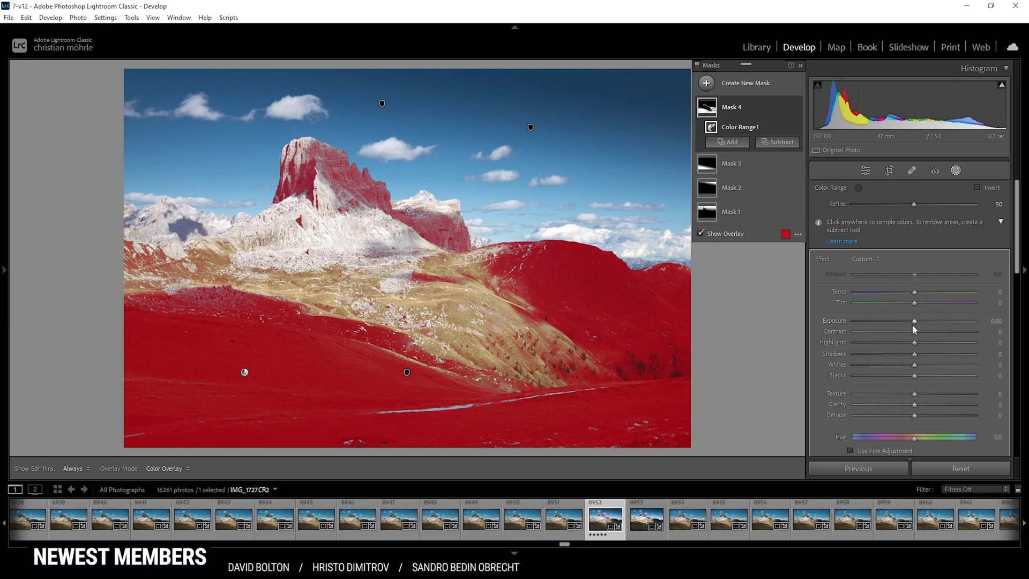
left_click_drag(915, 324, 908, 324)
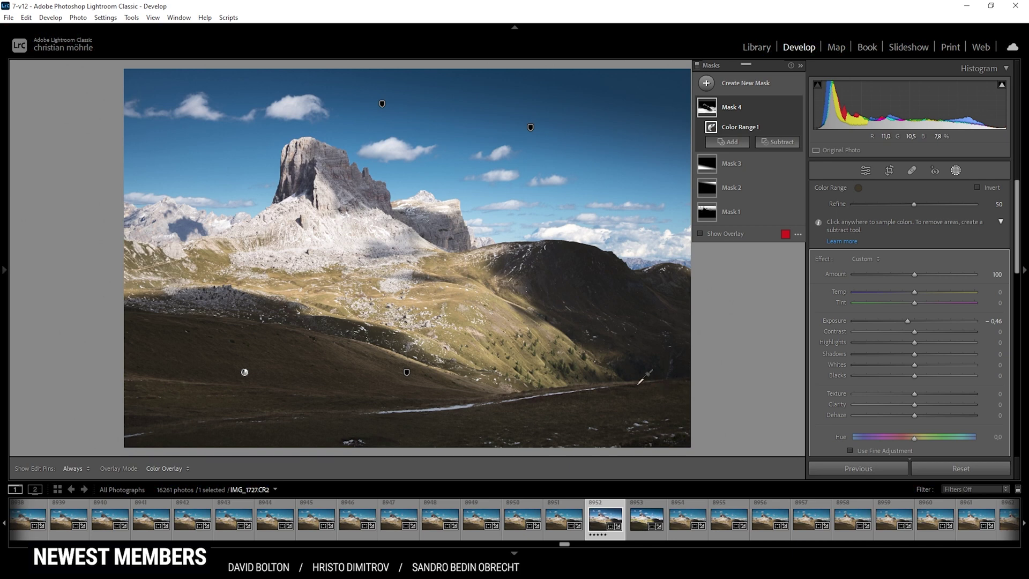
Toggle all masks off and back on to compare, then exit masking to the Basic panel.
left_click(698, 65)
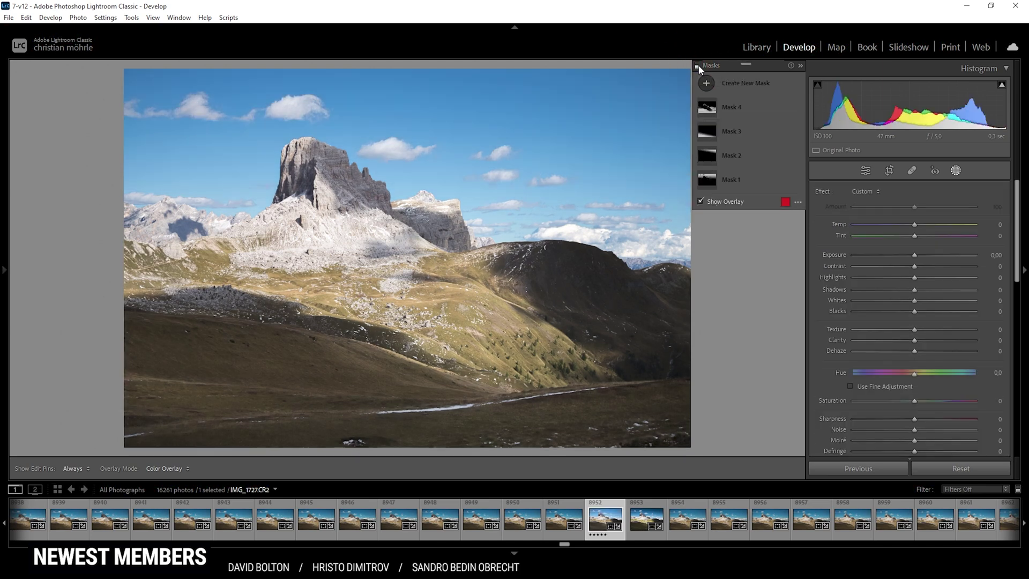
left_click(698, 66)
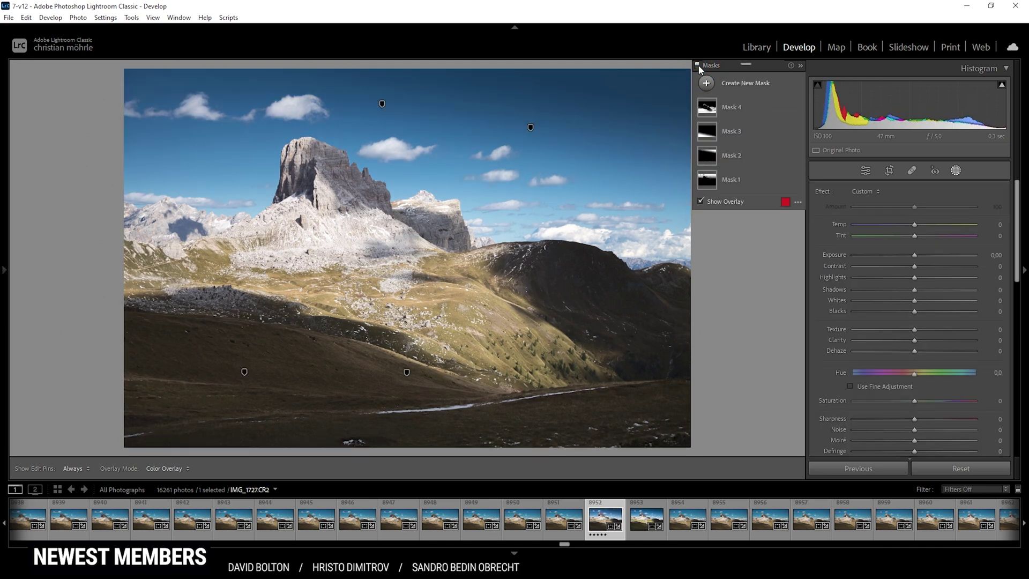
left_click(956, 170)
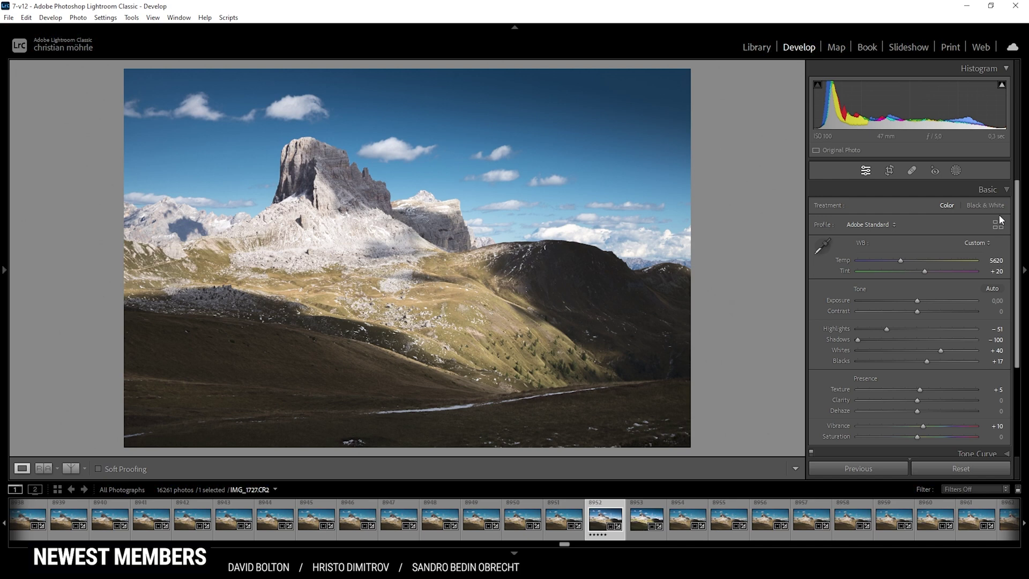
Shift the HSL Yellow hue toward green to +37.
scroll(934, 345, "down", 4)
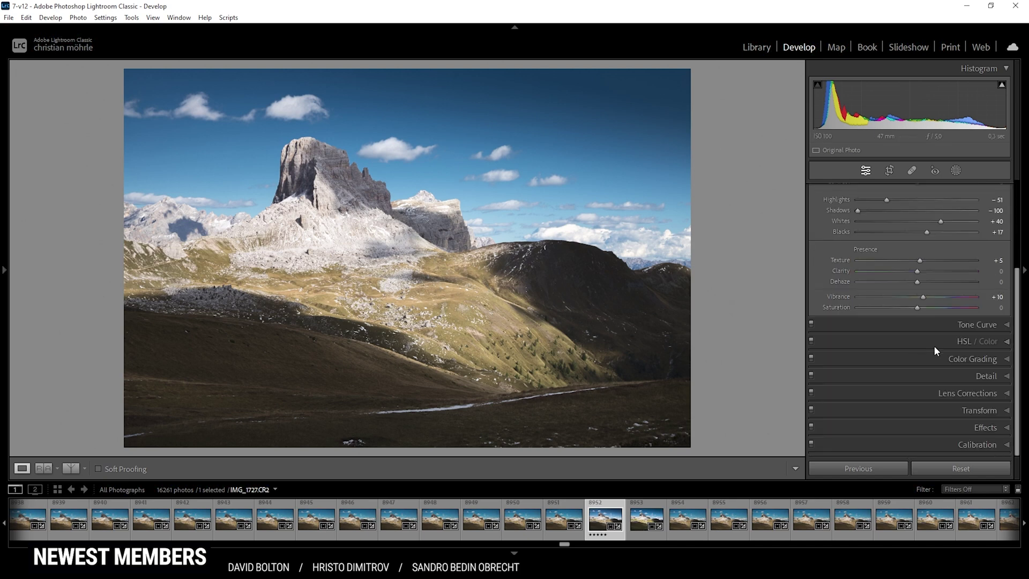
left_click(930, 343)
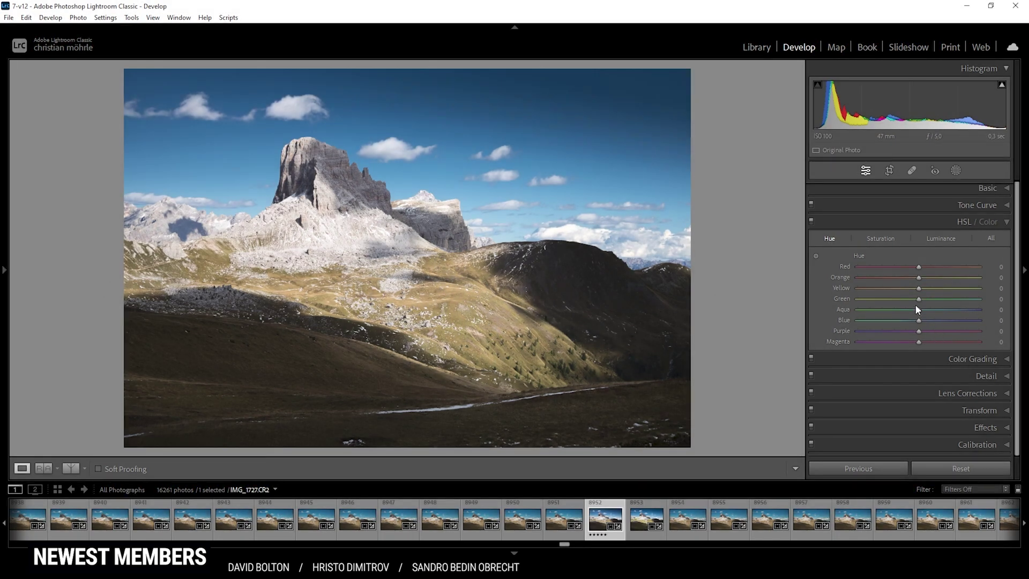
left_click_drag(919, 289, 926, 290)
left_click_drag(931, 289, 936, 291)
left_click_drag(940, 286, 943, 287)
Raise HSL saturation to Yellow +59, Green +51 and Blue +4.
left_click(882, 239)
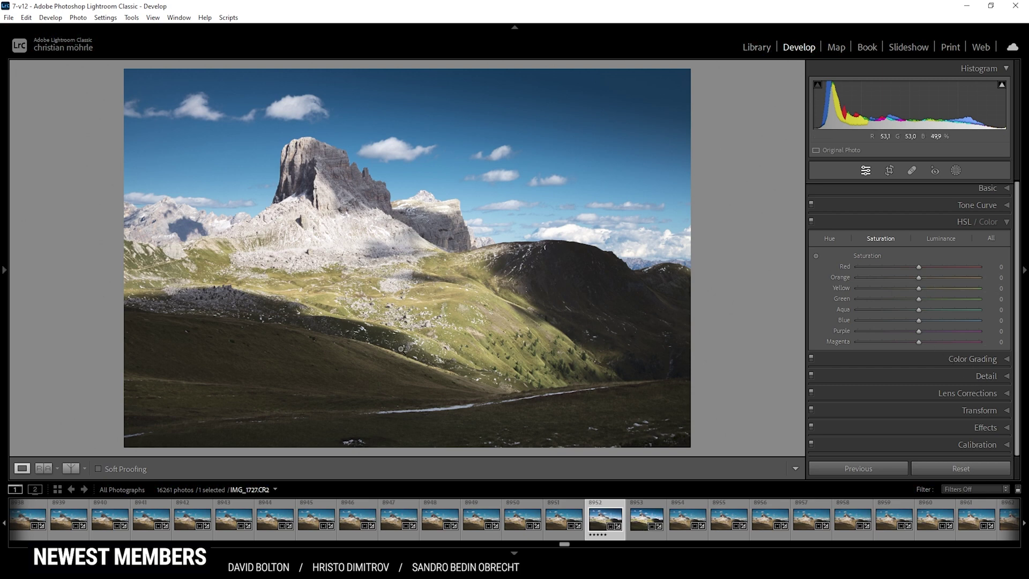
left_click_drag(921, 288, 942, 293)
left_click_drag(952, 292, 923, 298)
left_click_drag(946, 300, 950, 300)
left_click_drag(919, 321, 922, 322)
Set HSL luminance to Yellow +28 and Green +90, then collapse HSL/Color.
left_click(941, 239)
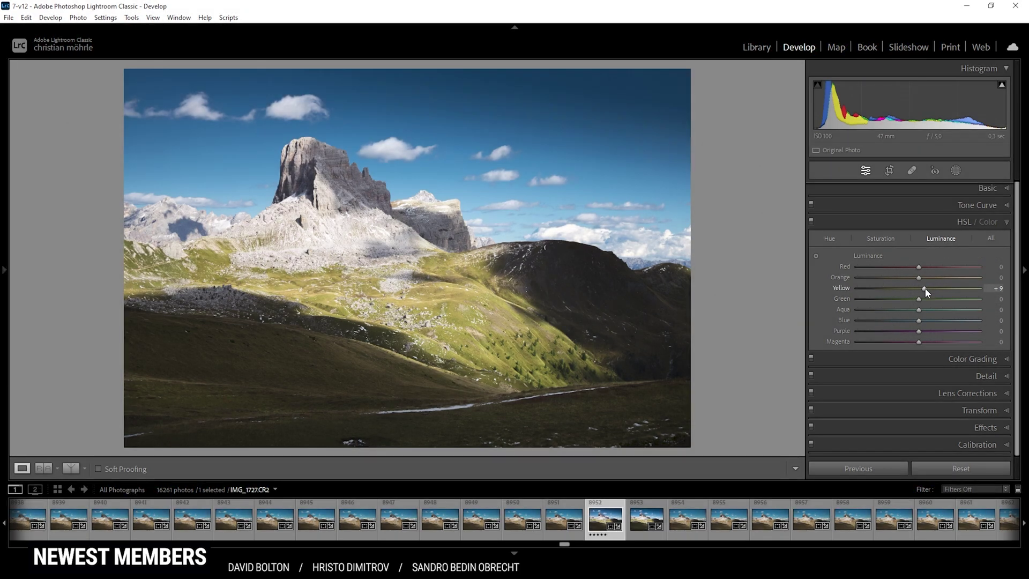
left_click_drag(925, 288, 932, 287)
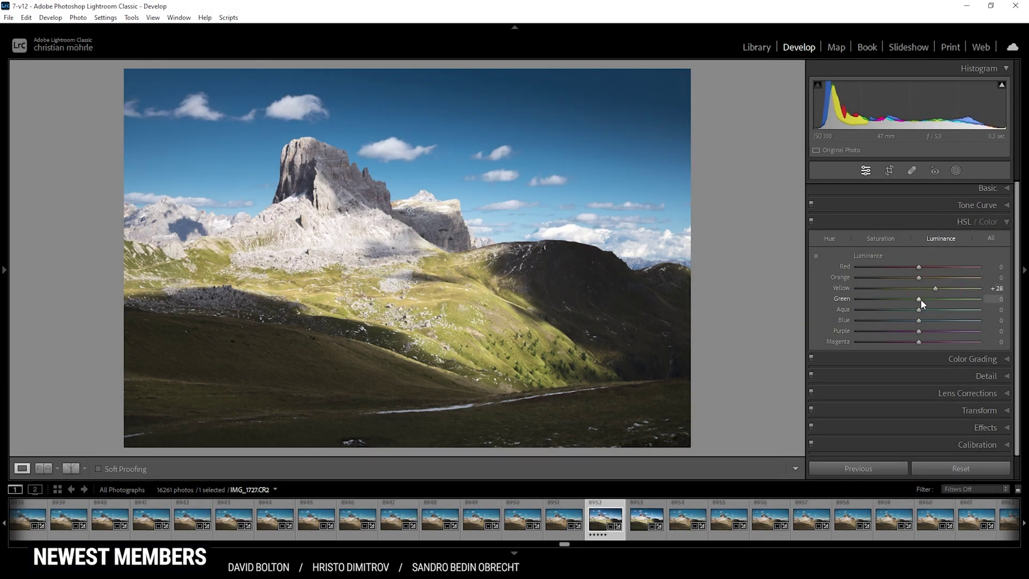
left_click_drag(919, 299, 985, 304)
key("ctrl+3")
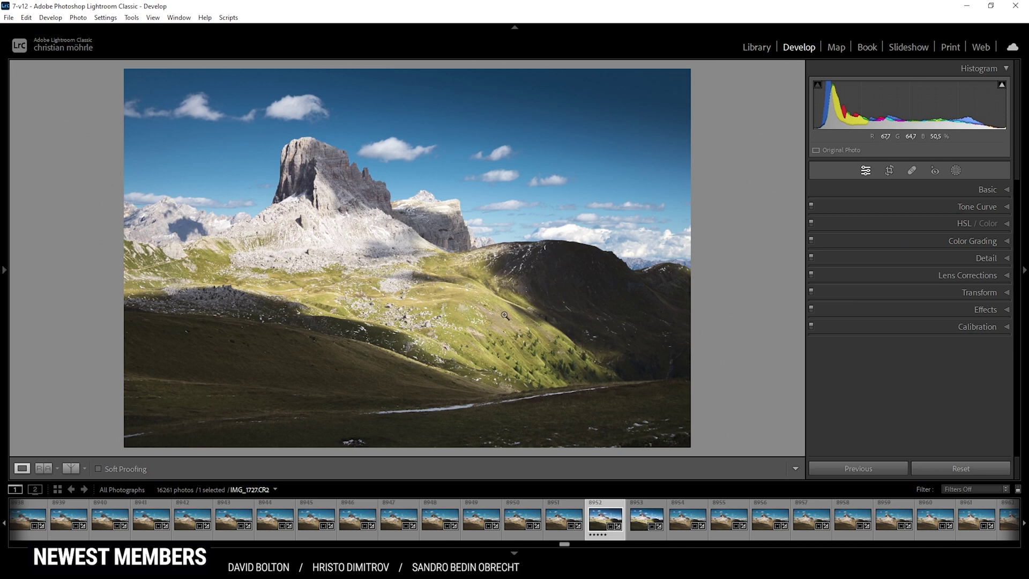
Set Calibration Blue Primary Saturation to +5 and collapse the Calibration panel.
left_click(935, 328)
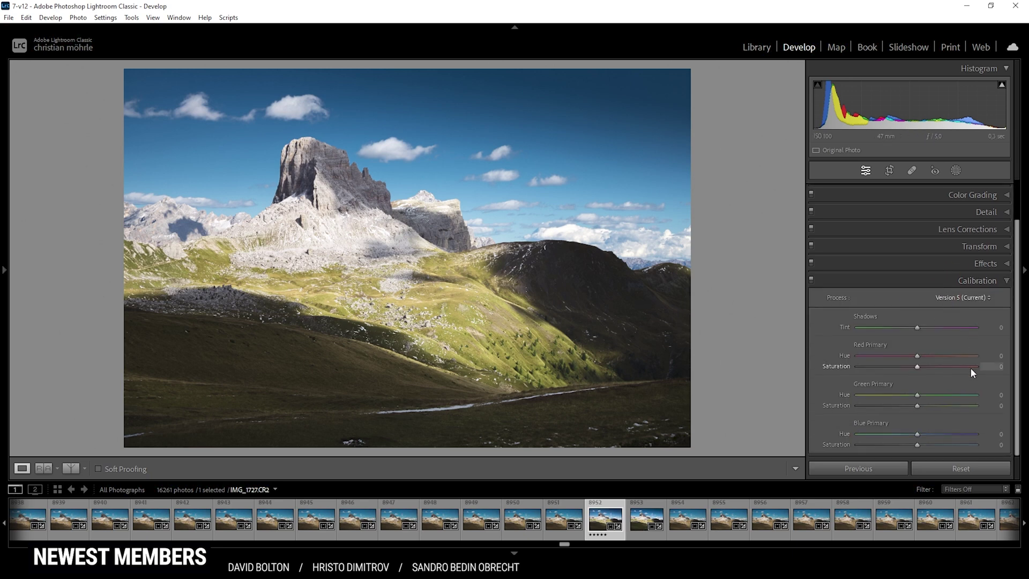
left_click_drag(918, 443, 920, 444)
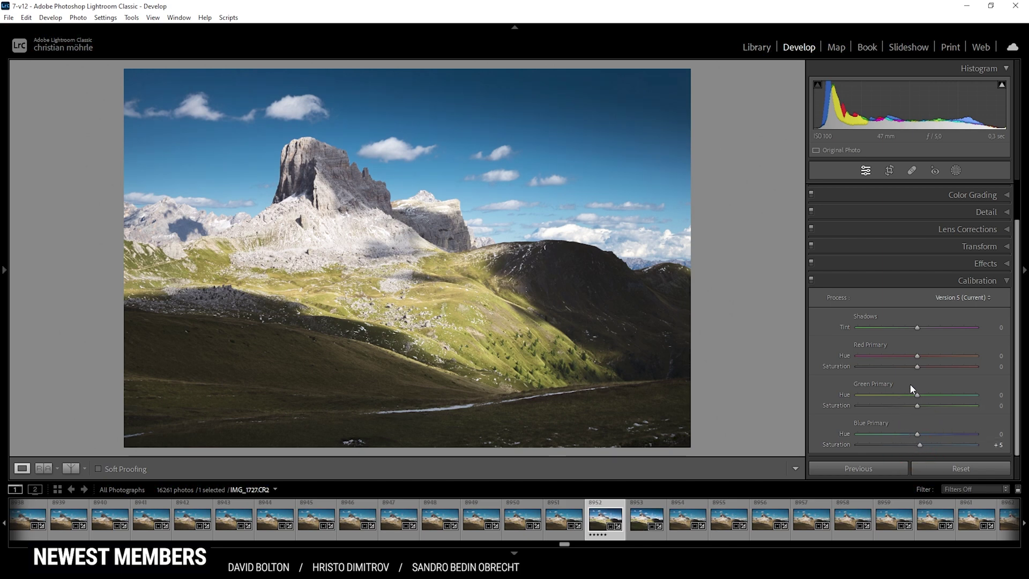
left_click(916, 283)
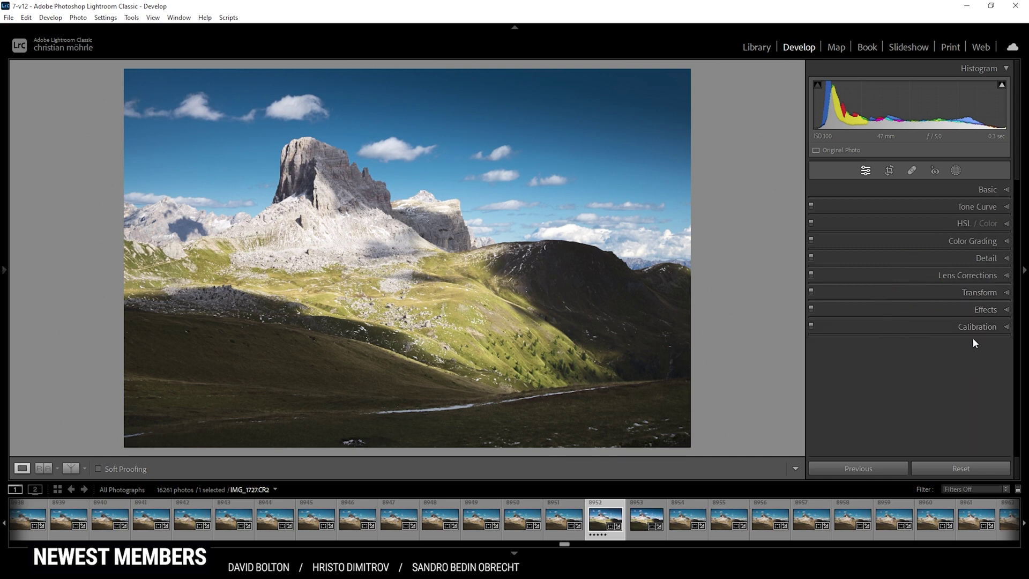
Set Detail sharpening to Amount 80, Radius 0.5, Detail 100 and Masking 74.
left_click(940, 257)
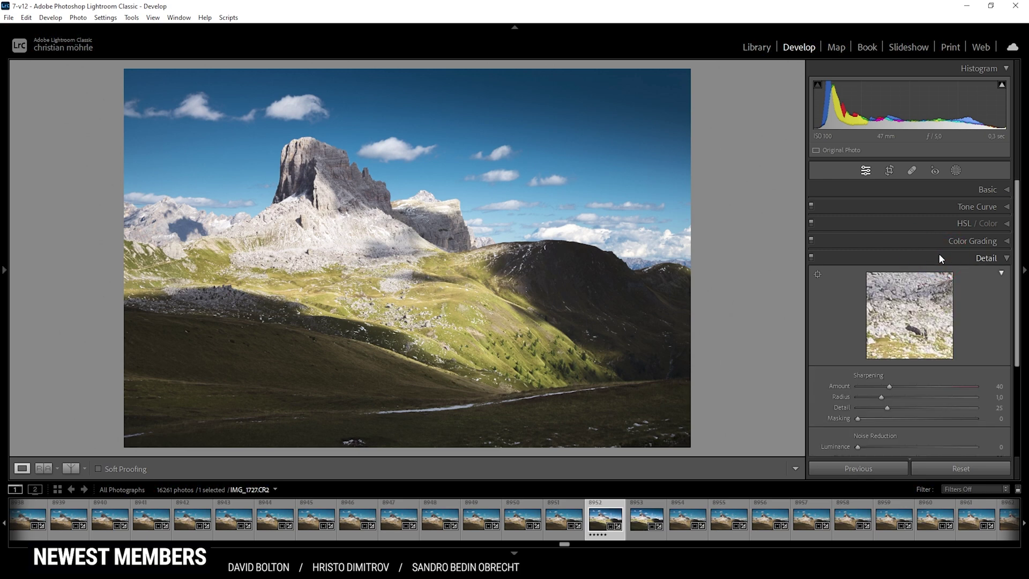
left_click_drag(882, 401, 812, 390)
left_click_drag(858, 419, 945, 422)
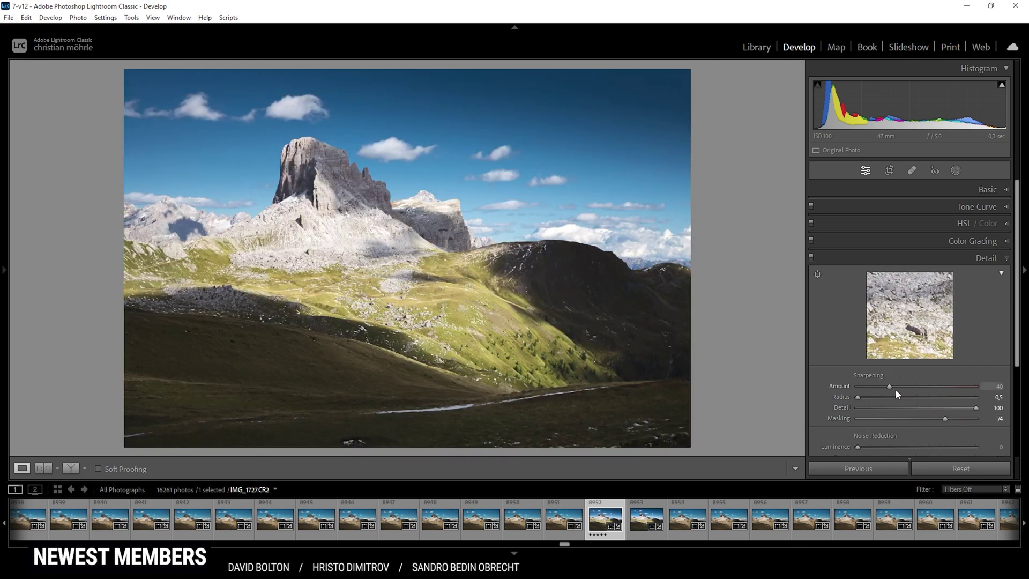
left_click_drag(916, 392, 921, 391)
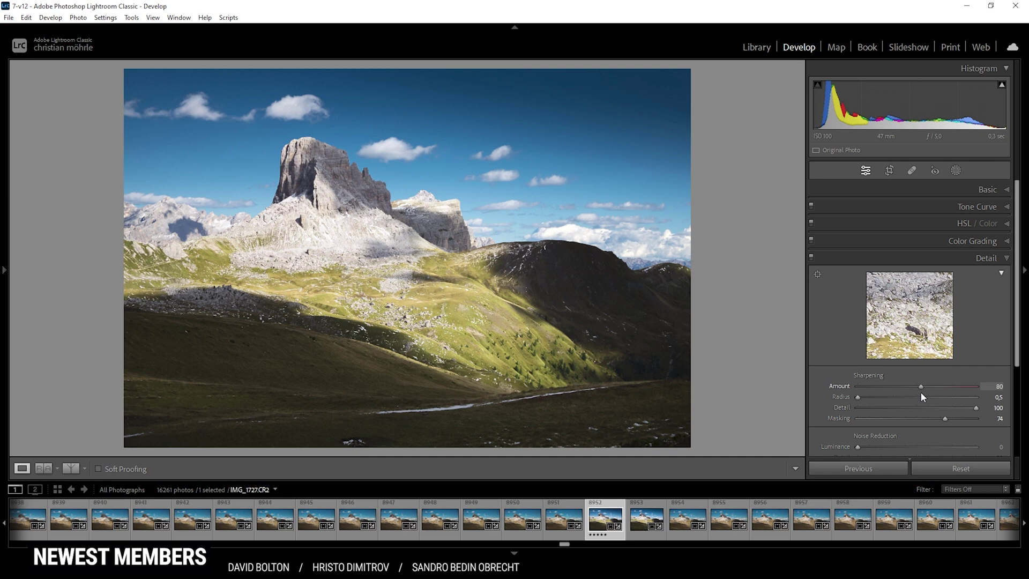